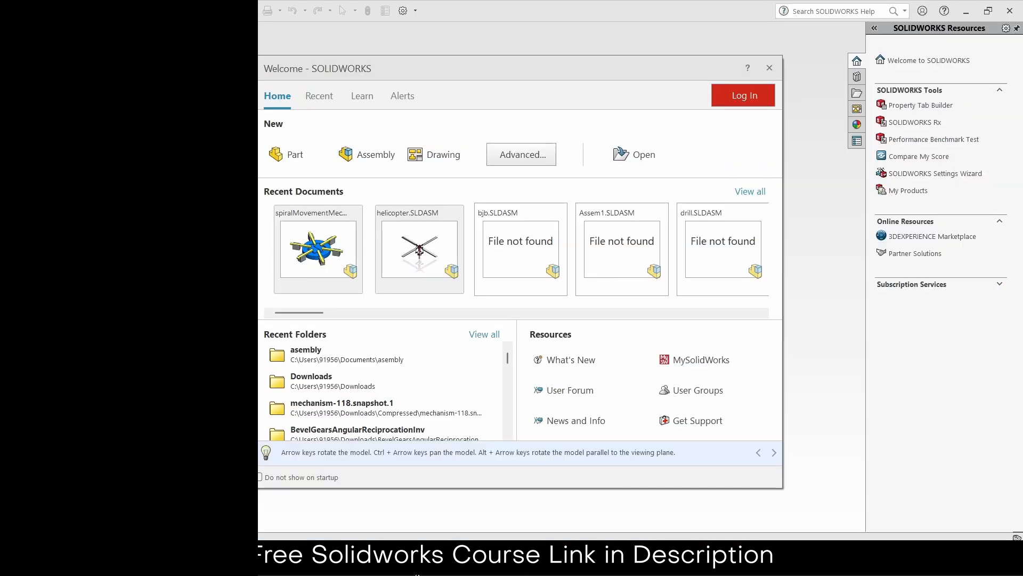
Create a new part and apply the Plain White scene as its background
click(296, 154)
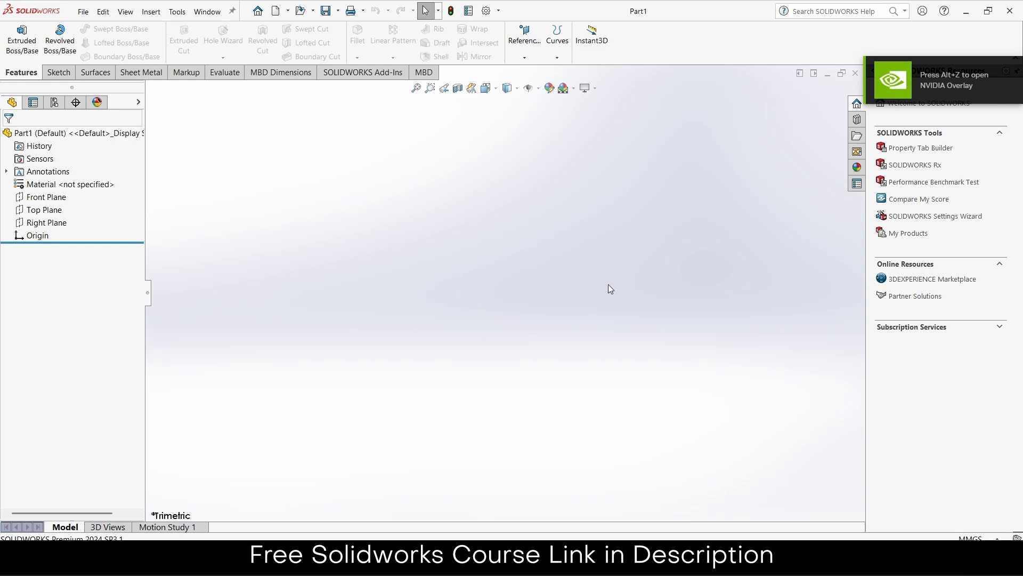
click(573, 88)
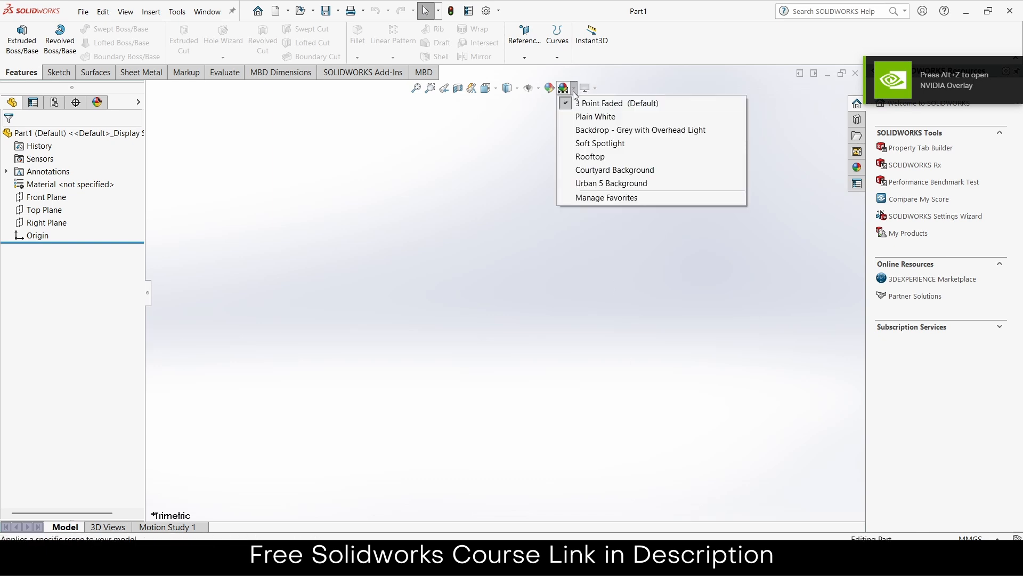
click(581, 117)
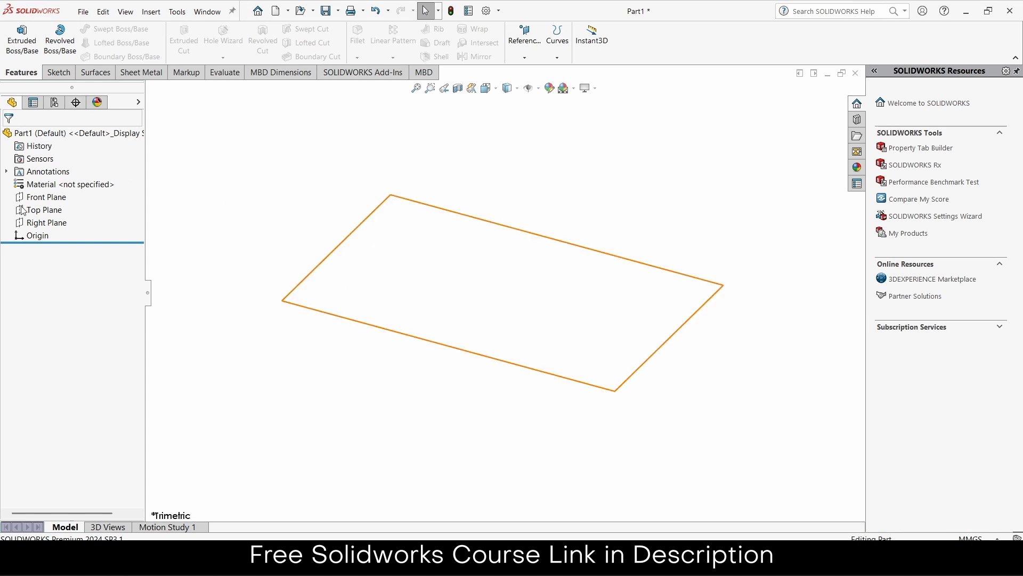
Start a sketch on the Top Plane and draw a circle about 95.5 mm in diameter near the origin
click(43, 210)
key(ctrl+8)
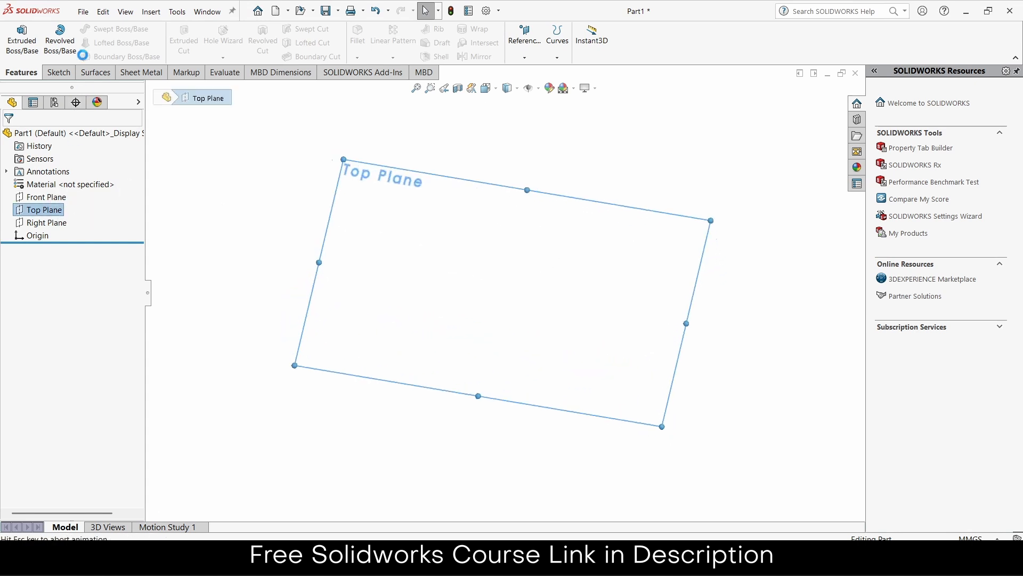
click(121, 30)
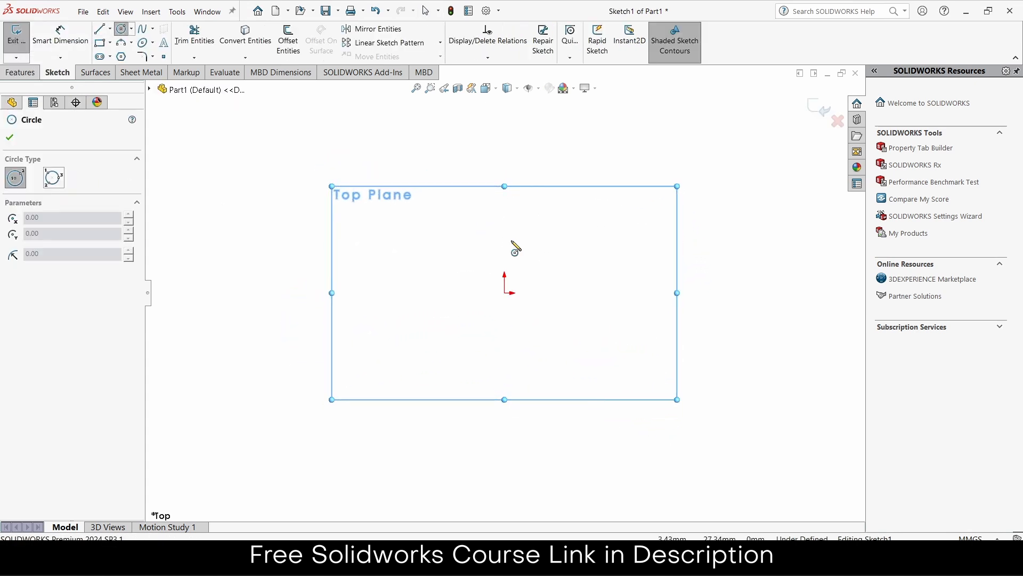
click(504, 293)
click(588, 241)
key(Escape)
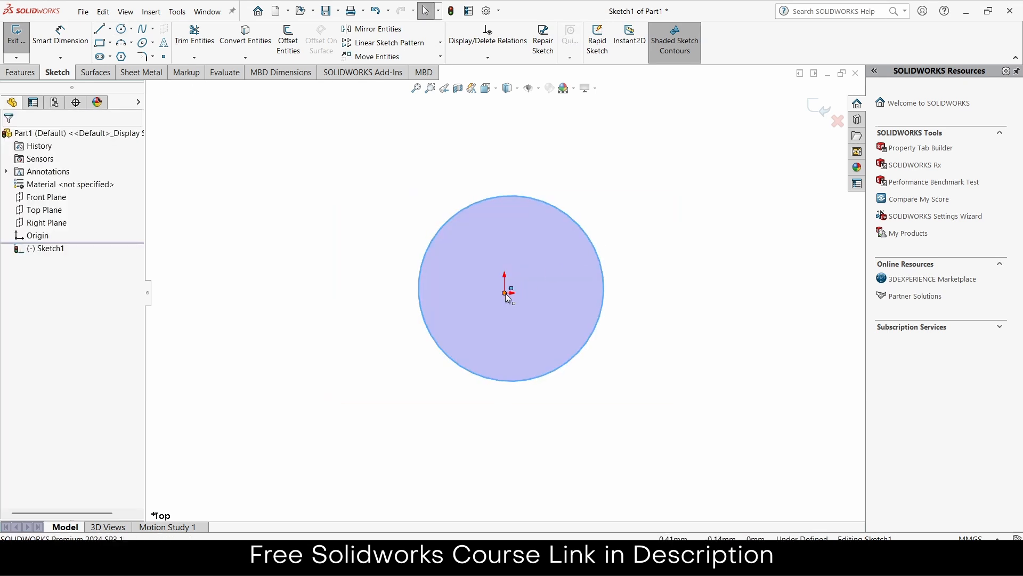
Make the circle's centre point coincident with the origin
click(511, 289)
ctrl+click(505, 292)
click(582, 241)
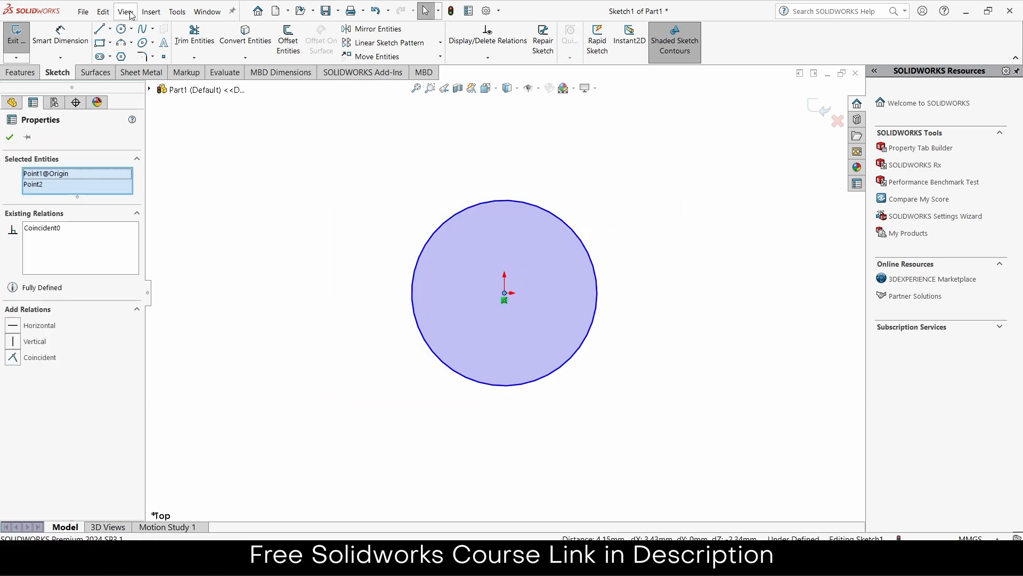
key(Escape)
Dimension the circle with a diameter of 40 mm
click(539, 212)
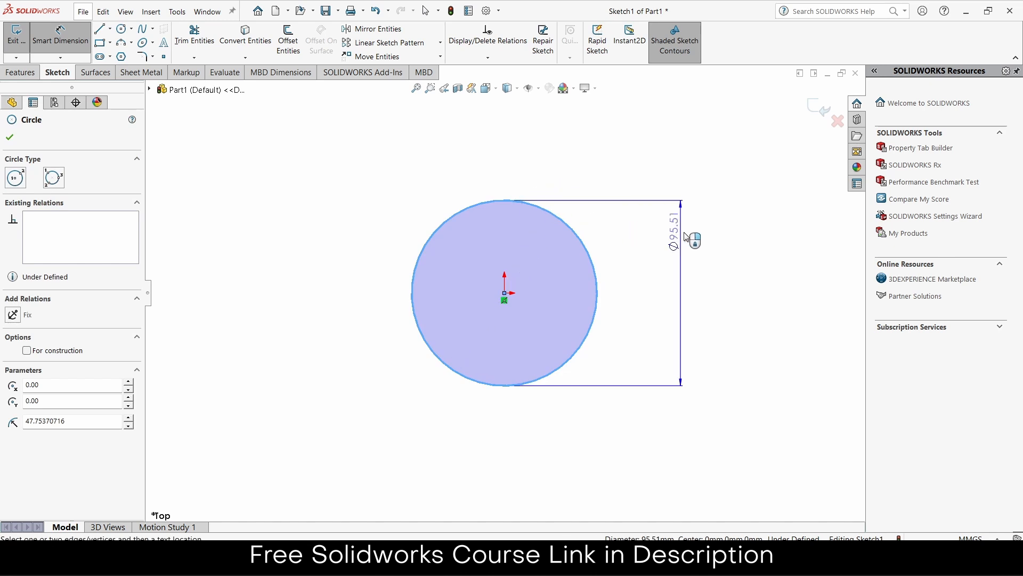
click(685, 232)
text(40)
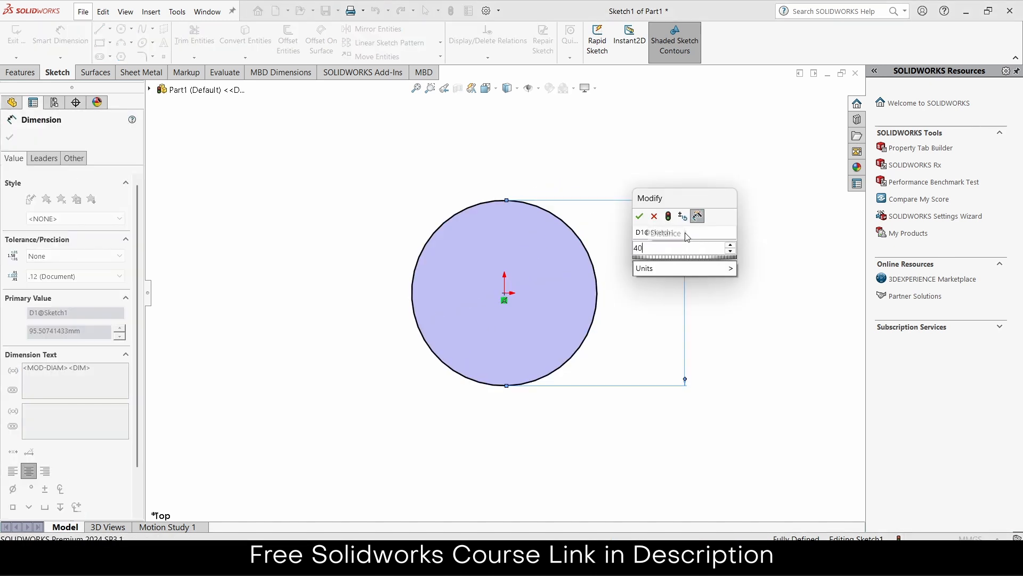
key(Return)
Extrude the circle 20 mm as a one-direction thin feature with a 20 mm thick outward wall
click(20, 73)
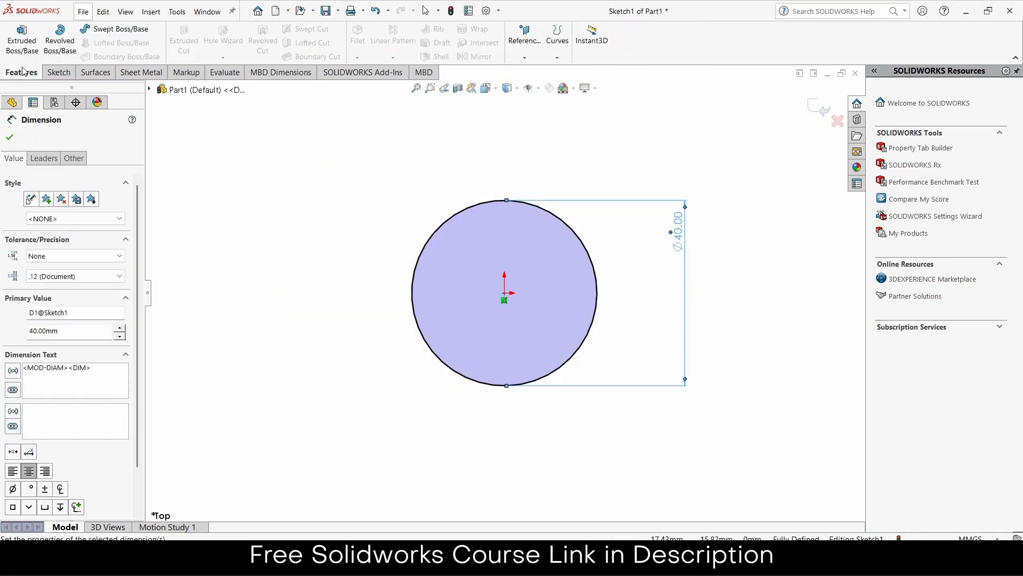
click(22, 40)
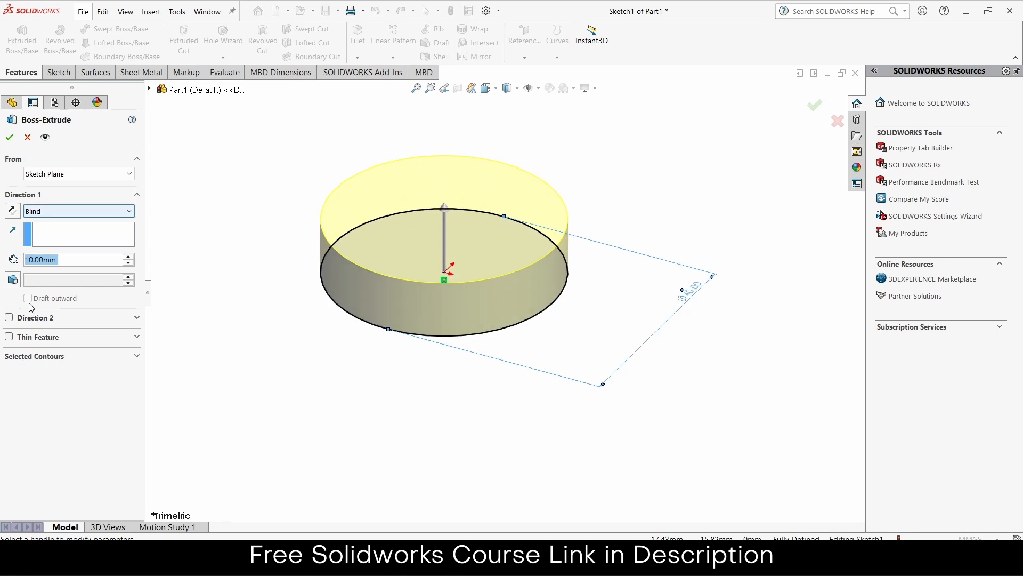
click(9, 336)
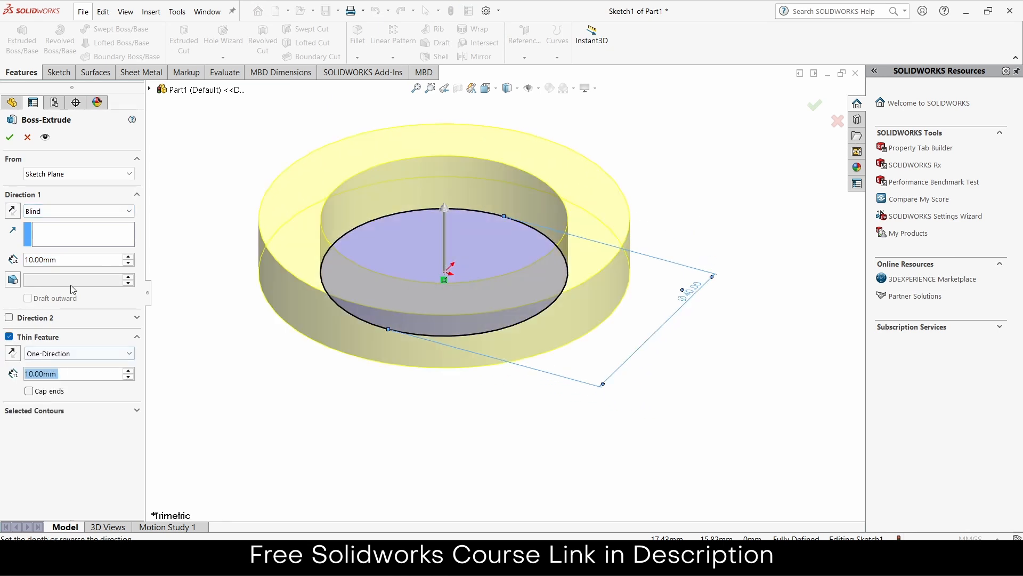
click(128, 371)
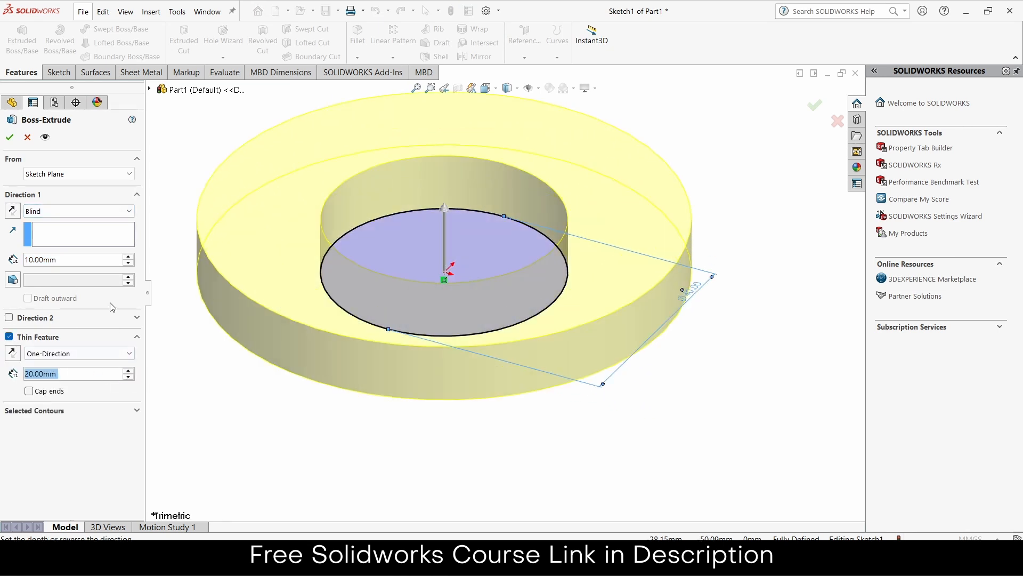
click(127, 256)
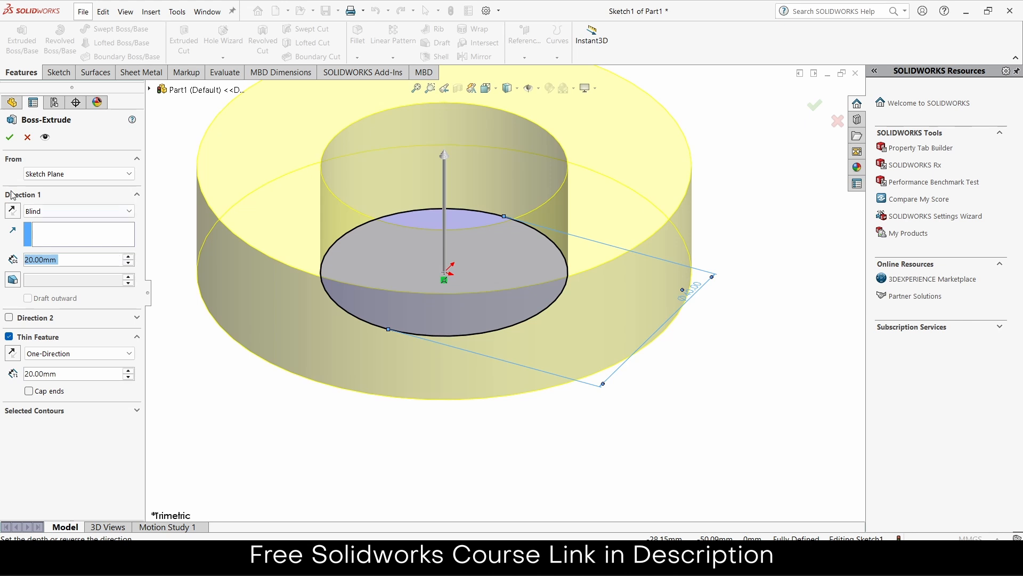
click(9, 138)
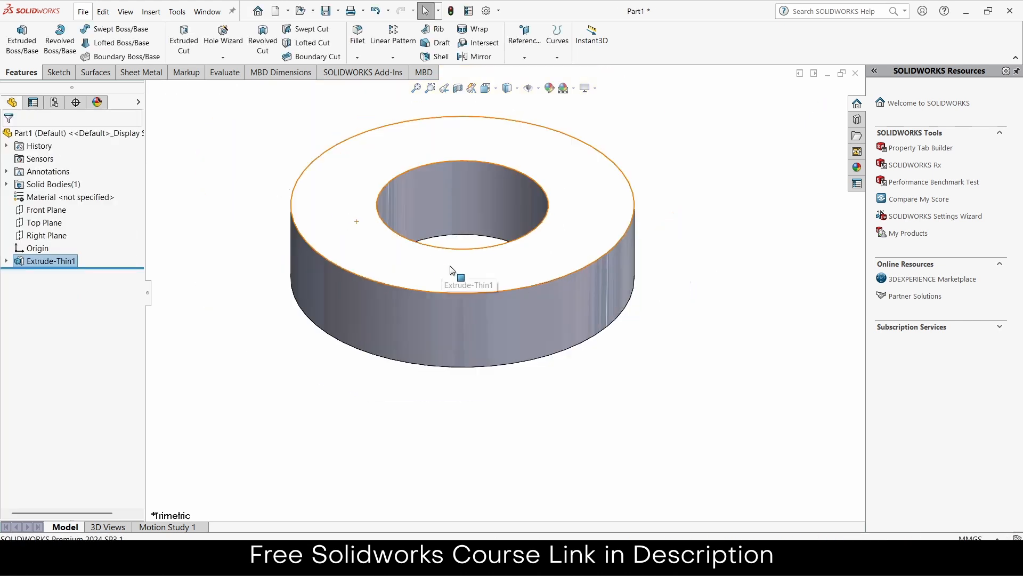
Chamfer the upper and lower edges of the ring's central hole with a 1 mm distance at 45 degrees
middle_drag(505, 189, 544, 214)
scroll(487, 232, down, 5)
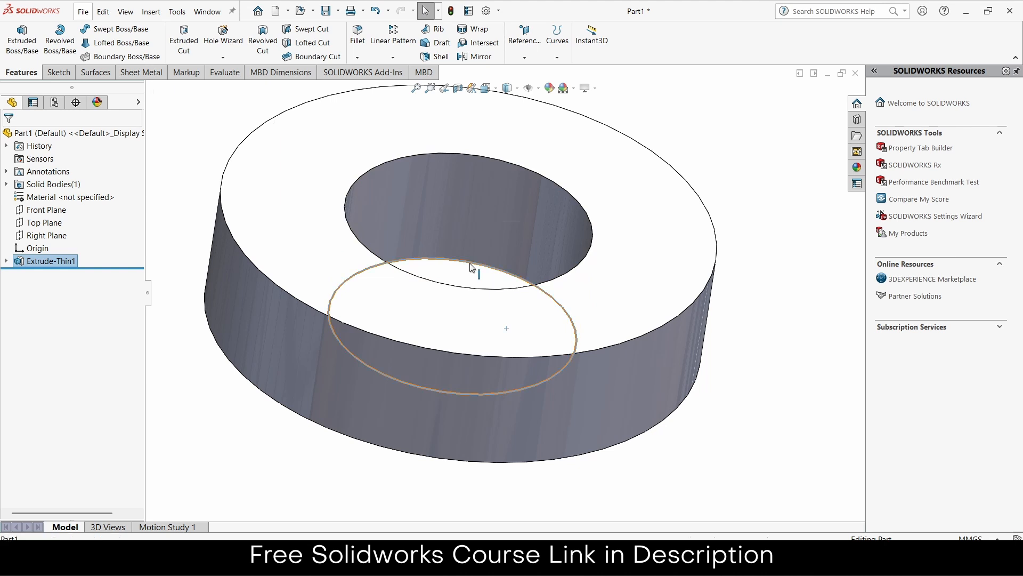
click(595, 223)
ctrl+click(581, 205)
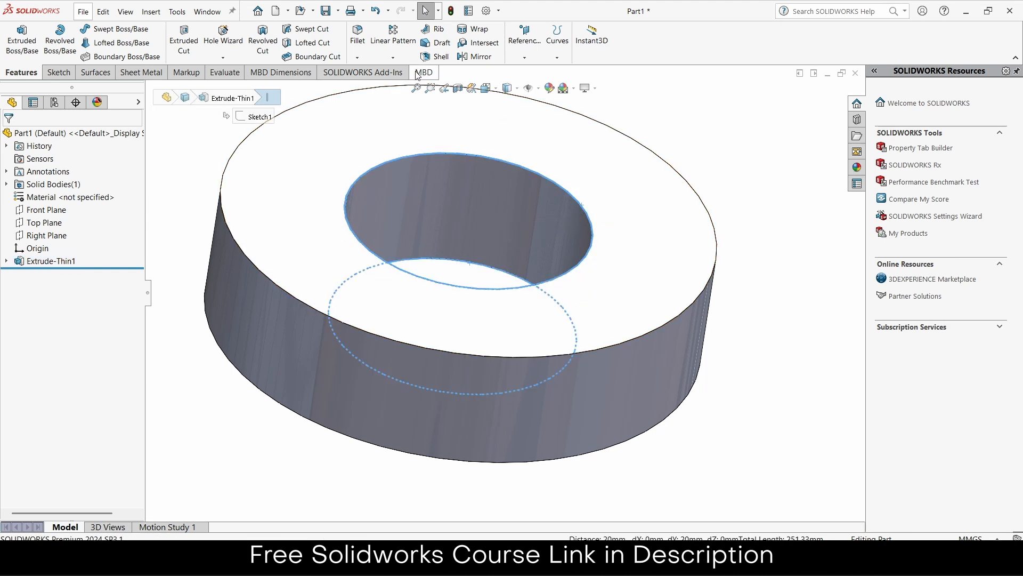
click(357, 57)
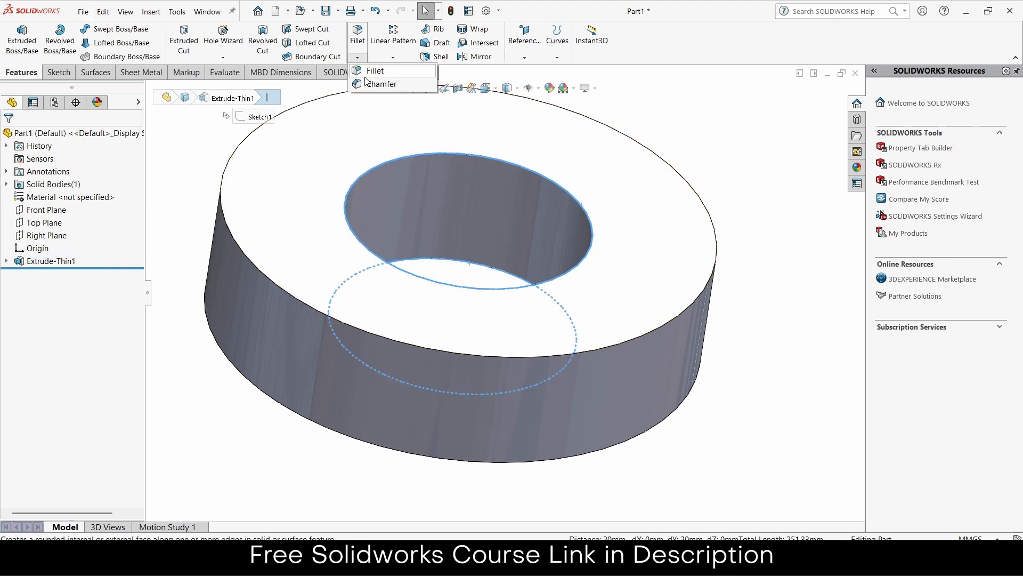
click(379, 85)
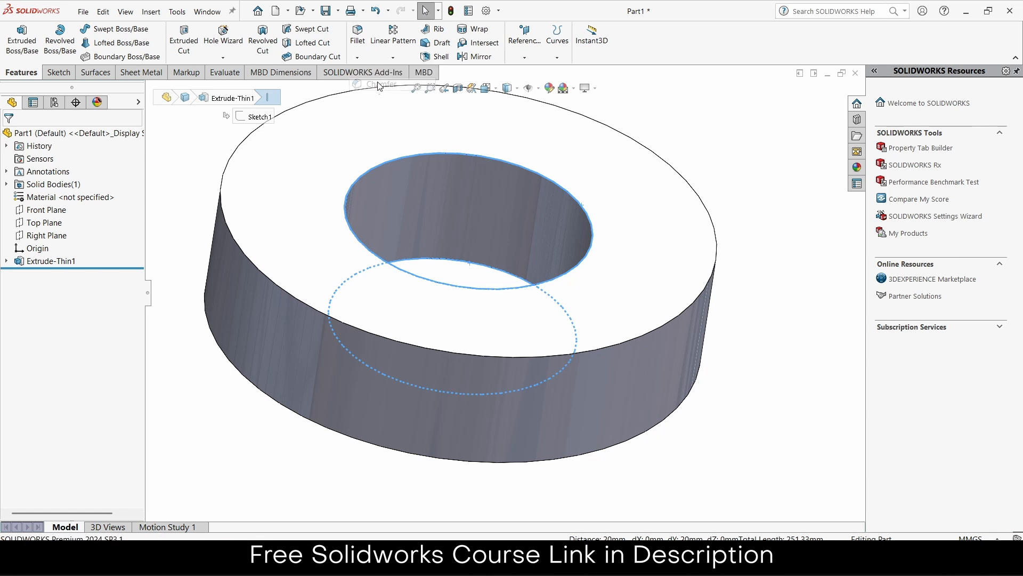
text(1)
key(Return)
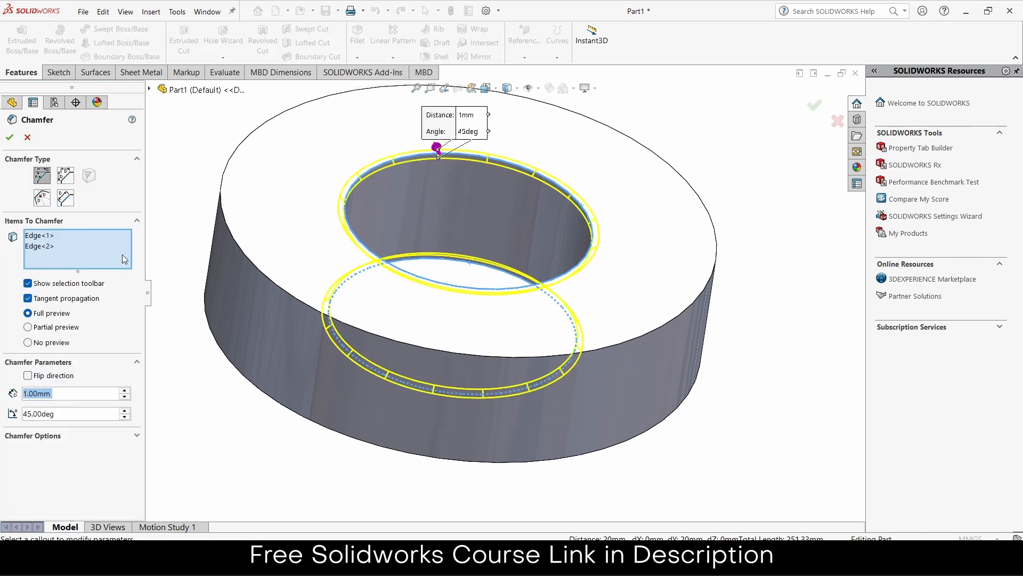
click(9, 138)
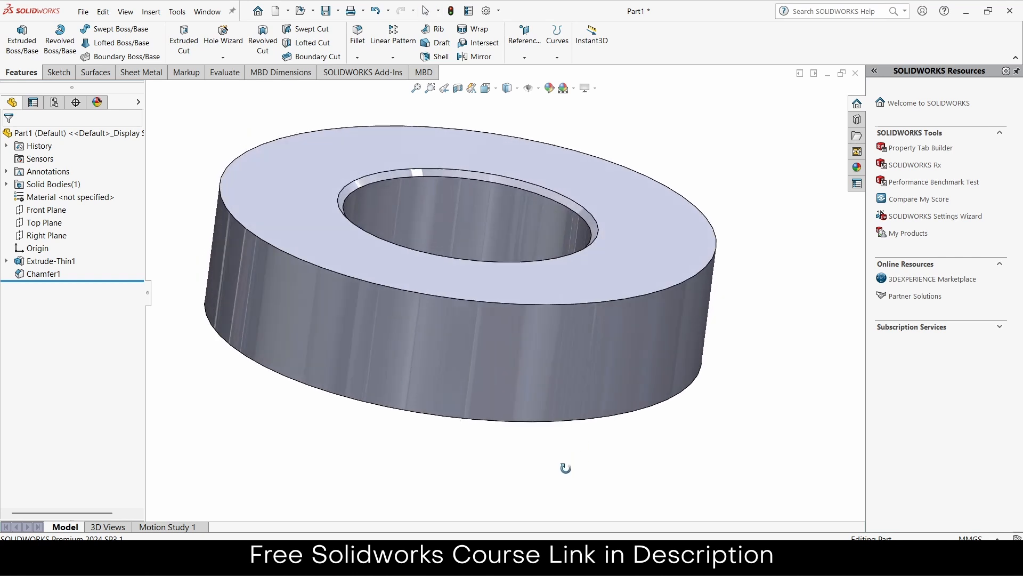
Measure the diameter of the ring's upper outer edge
middle_drag(569, 467, 606, 371)
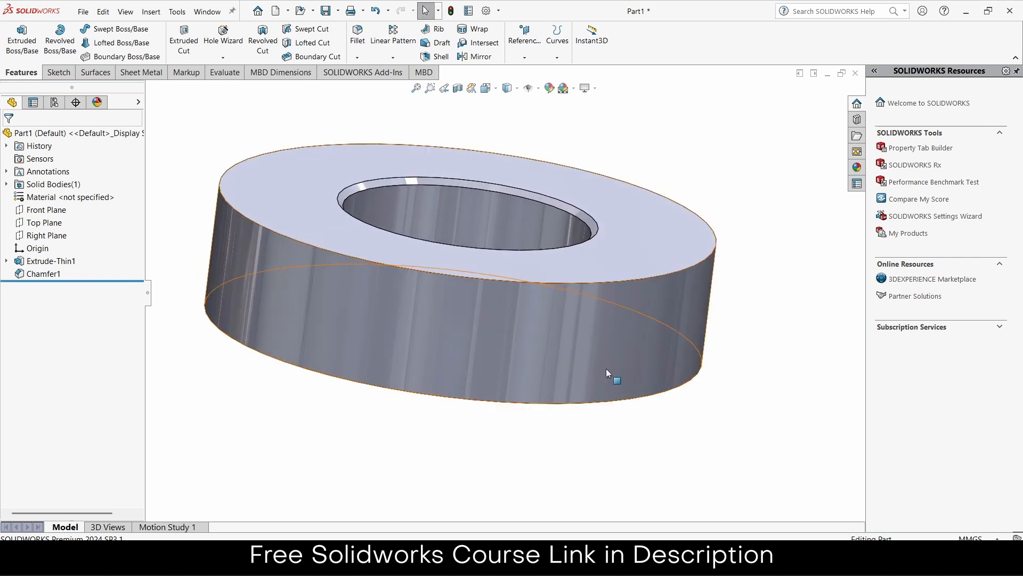
click(232, 78)
click(158, 29)
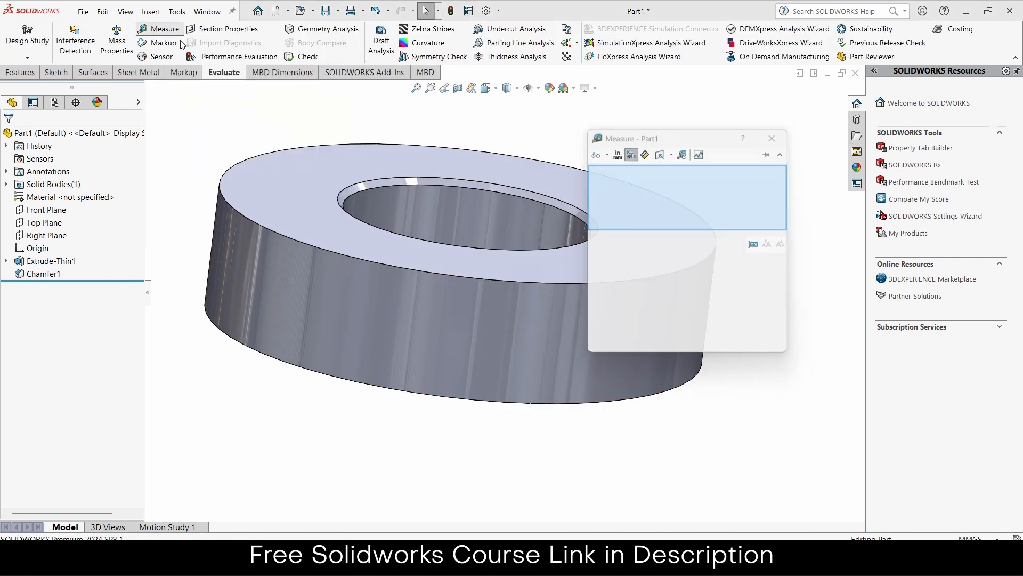
click(381, 262)
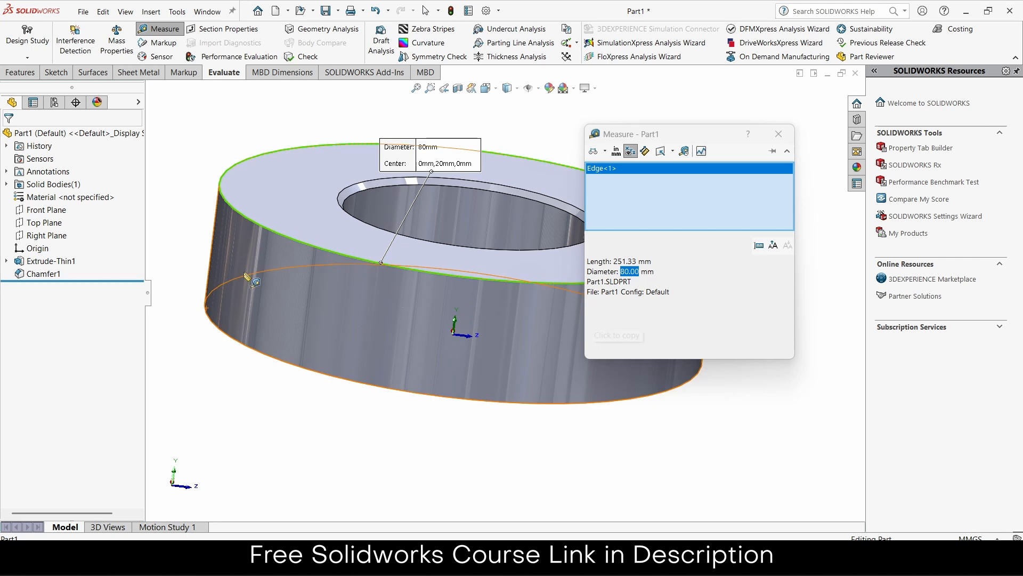
click(779, 134)
Sketch on the Front Plane a horizontal centerline about 89 mm long, starting at the top edge's midpoint above the origin and extending right
scroll(713, 263, up, 5)
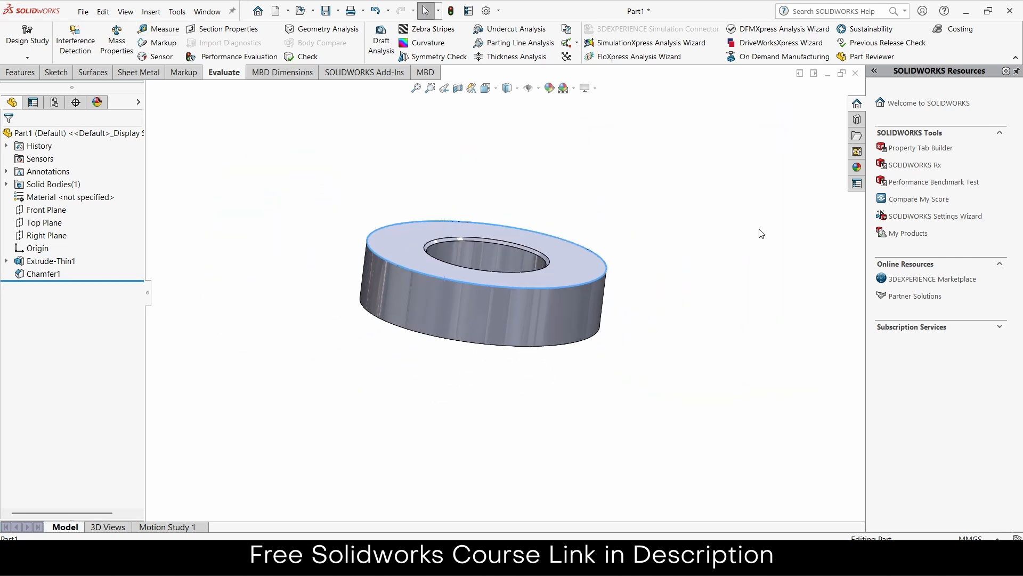
click(50, 215)
click(56, 197)
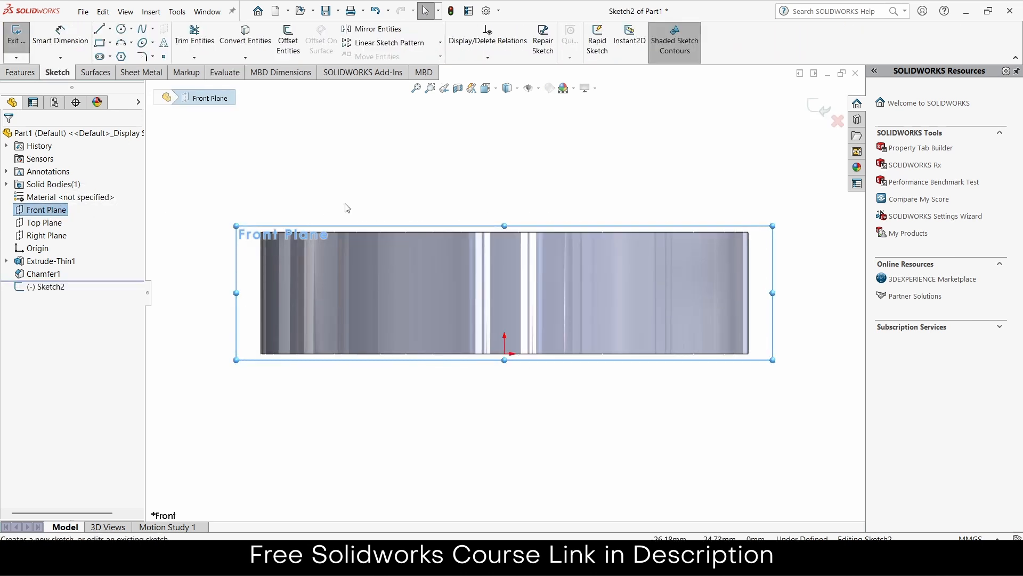
click(110, 29)
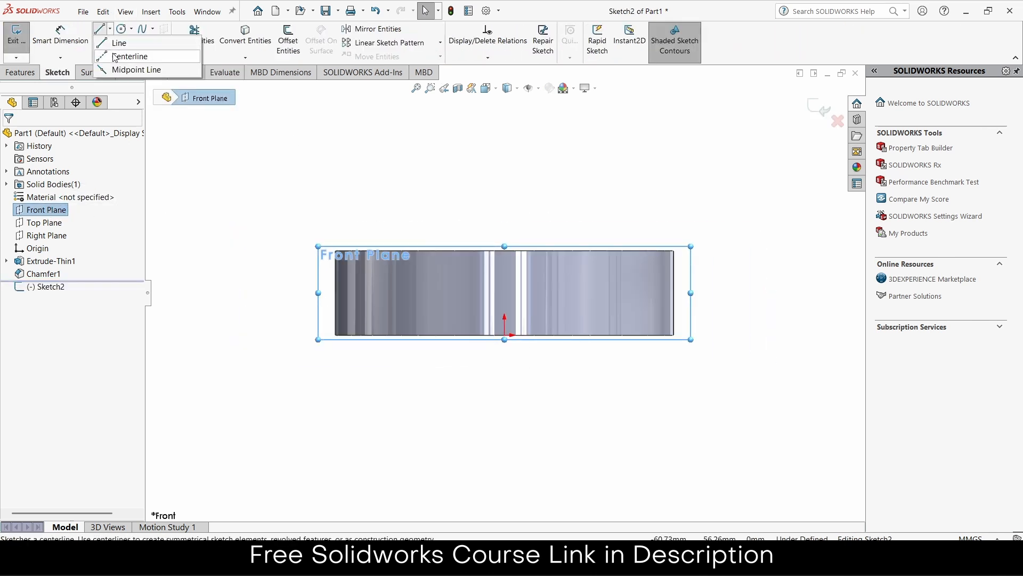
click(130, 56)
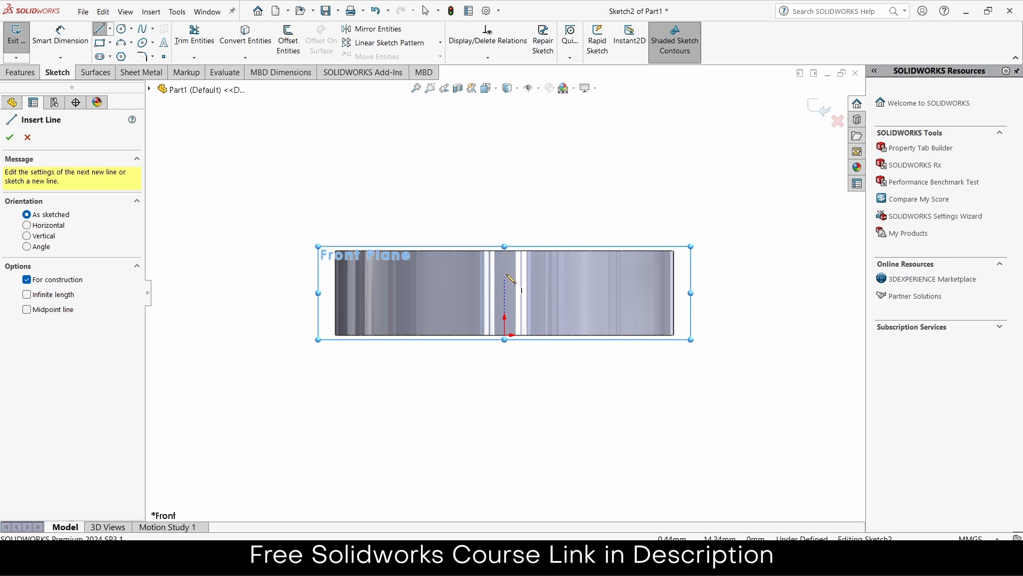
click(504, 247)
key(z)
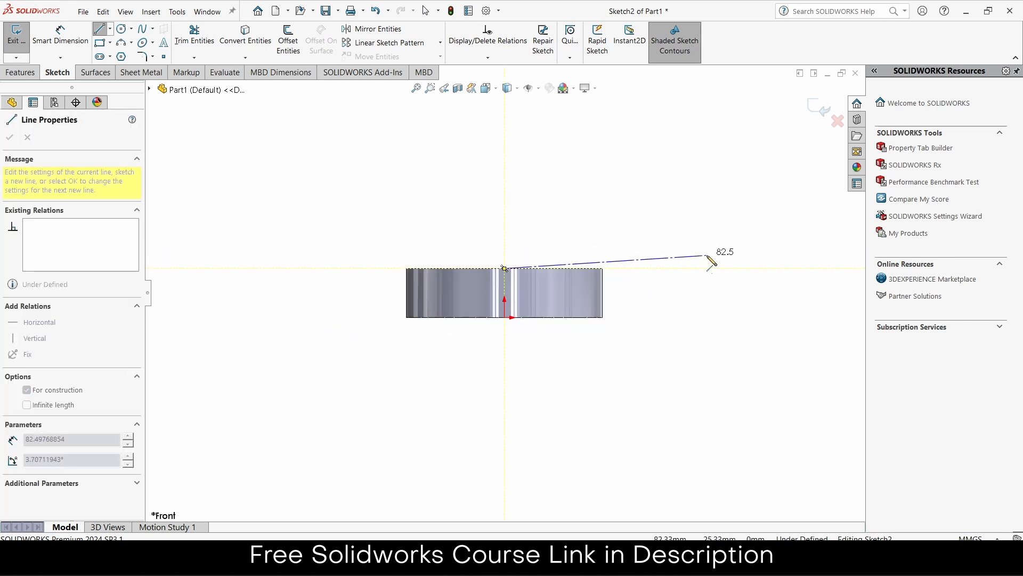
click(723, 268)
key(Escape)
key(Escape)
scroll(716, 277, up, 2)
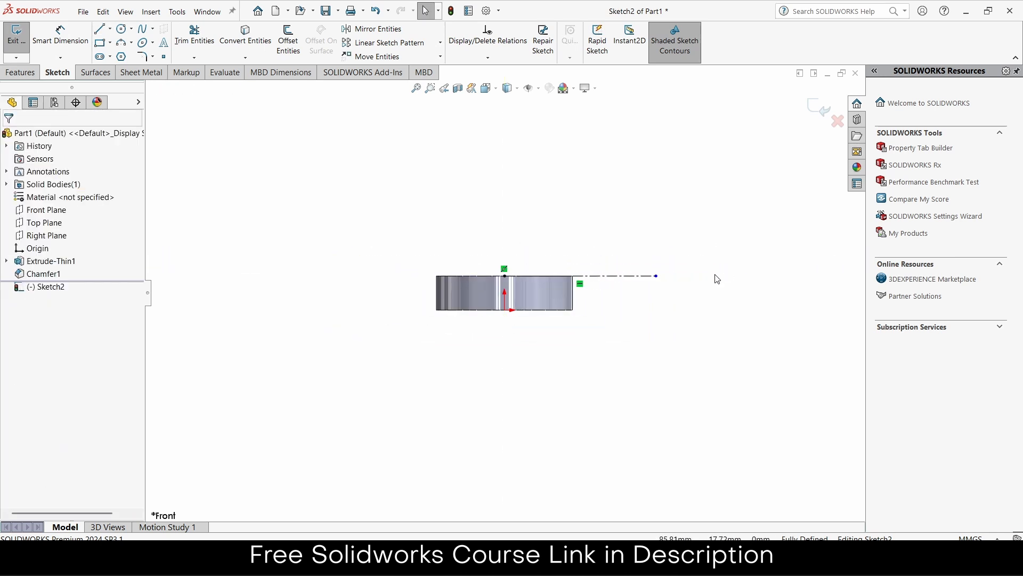
Dimension the centerline's length with the expression 2*pi*80
scroll(522, 297, down, 2)
scroll(623, 284, down, 2)
click(60, 33)
click(503, 260)
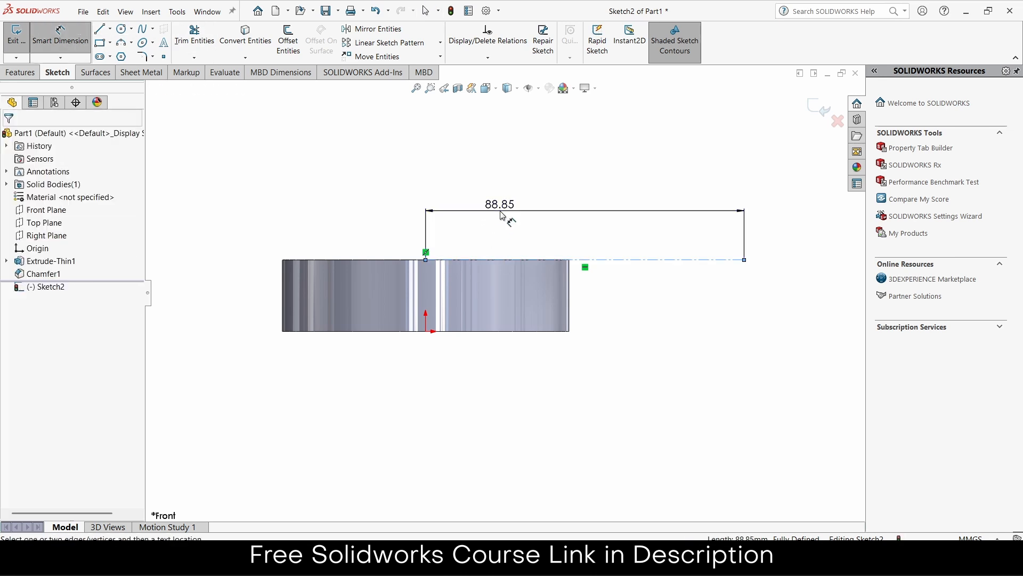
click(501, 211)
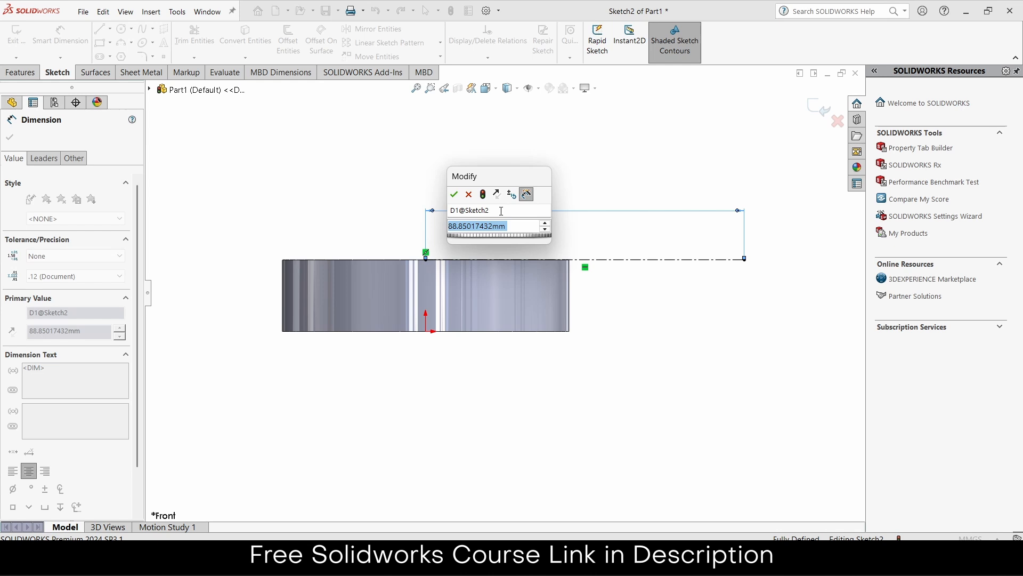
text(2*pi)
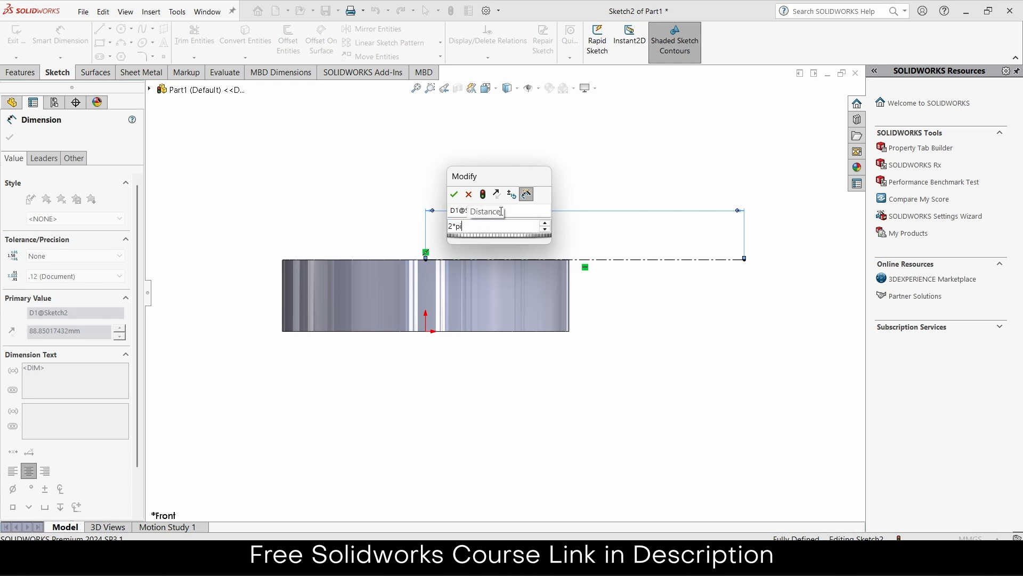
text(*80)
key(Return)
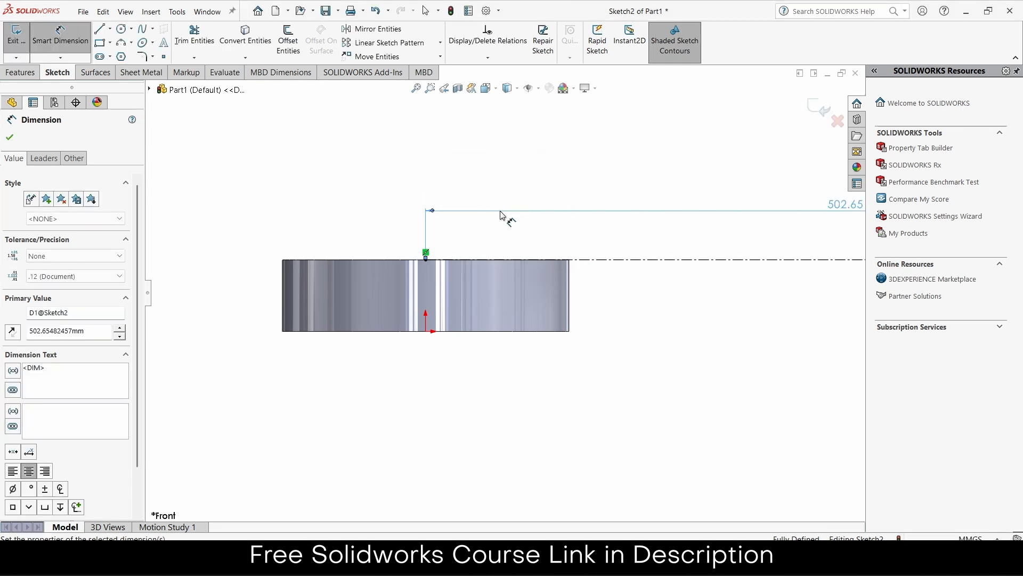
scroll(691, 143, up, 10)
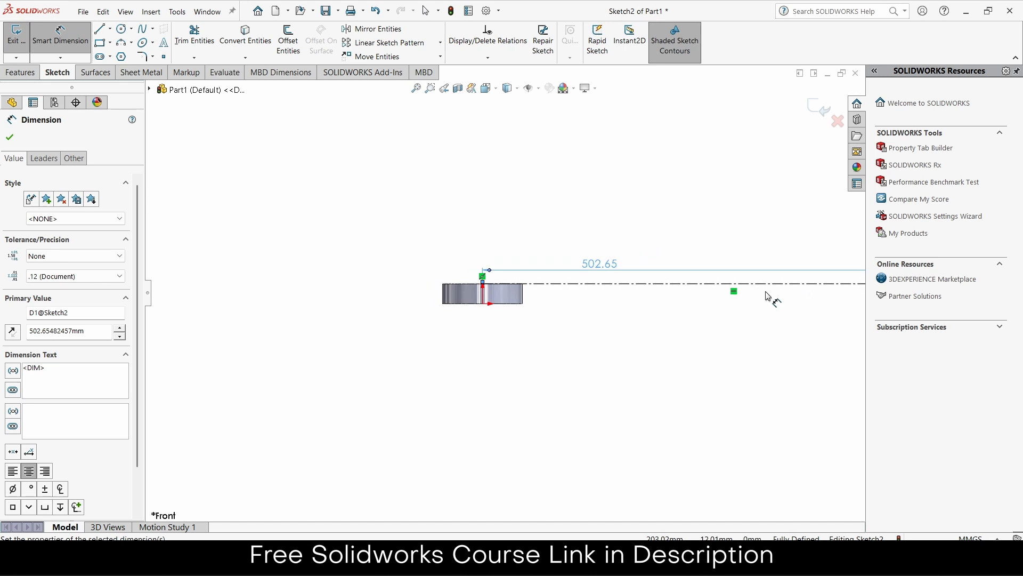
Sketch a narrow corner rectangle about 8.5 mm tall hanging from the horizontal centerline, just right of the ring's axis
scroll(768, 295, down, 2)
scroll(622, 297, down, 2)
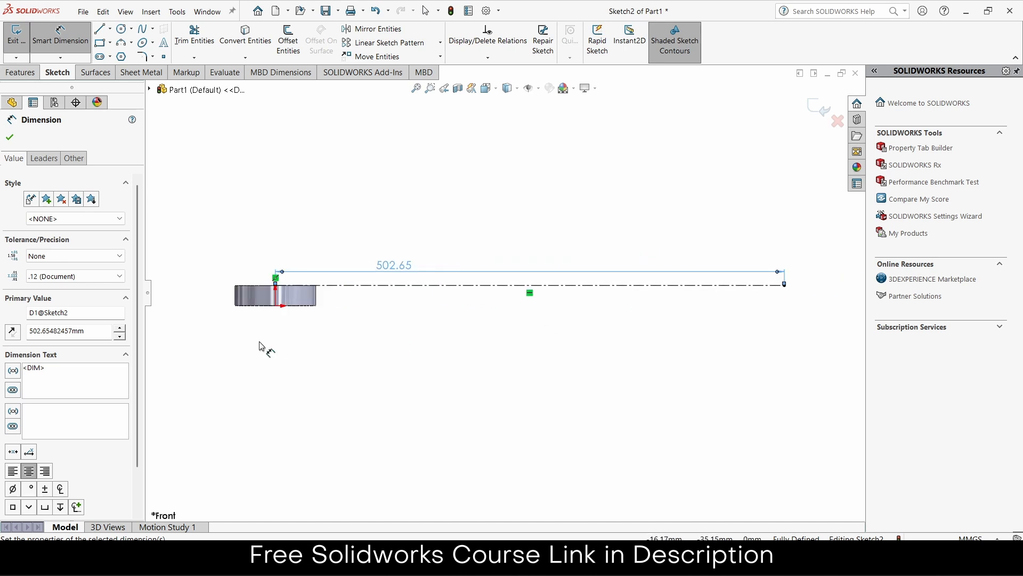
click(10, 136)
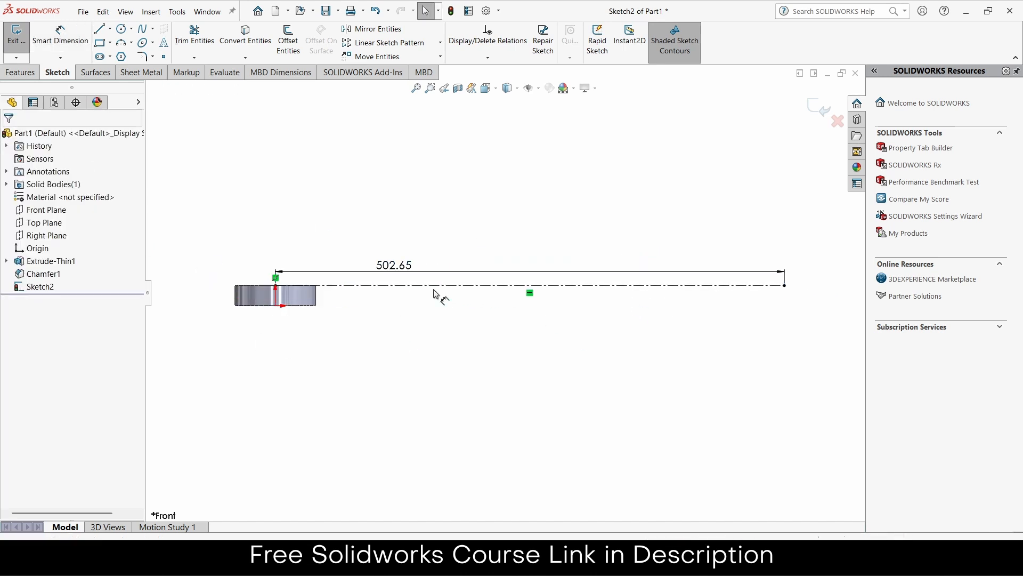
scroll(498, 310, down, 1)
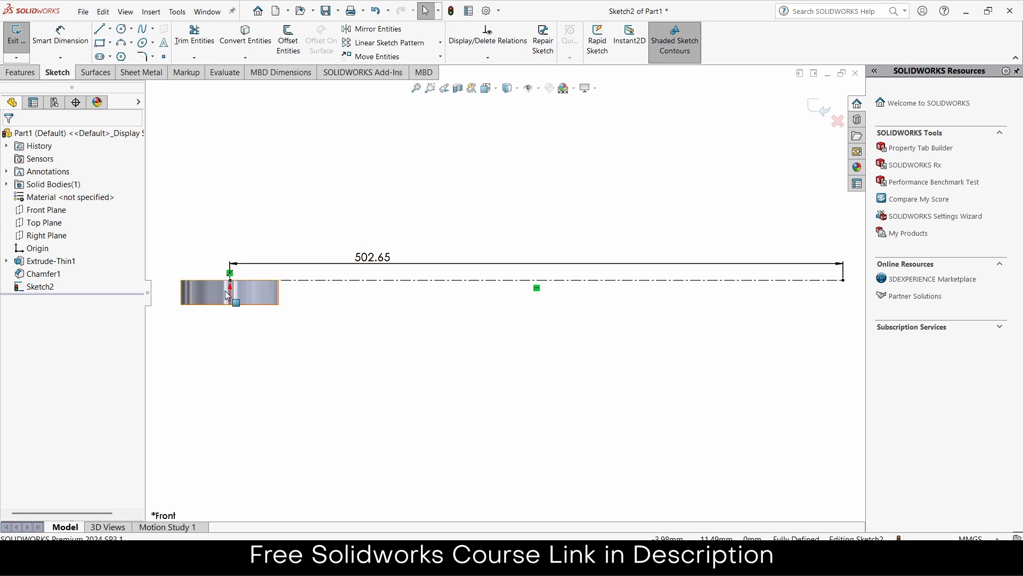
scroll(225, 290, down, 2)
scroll(360, 292, down, 2)
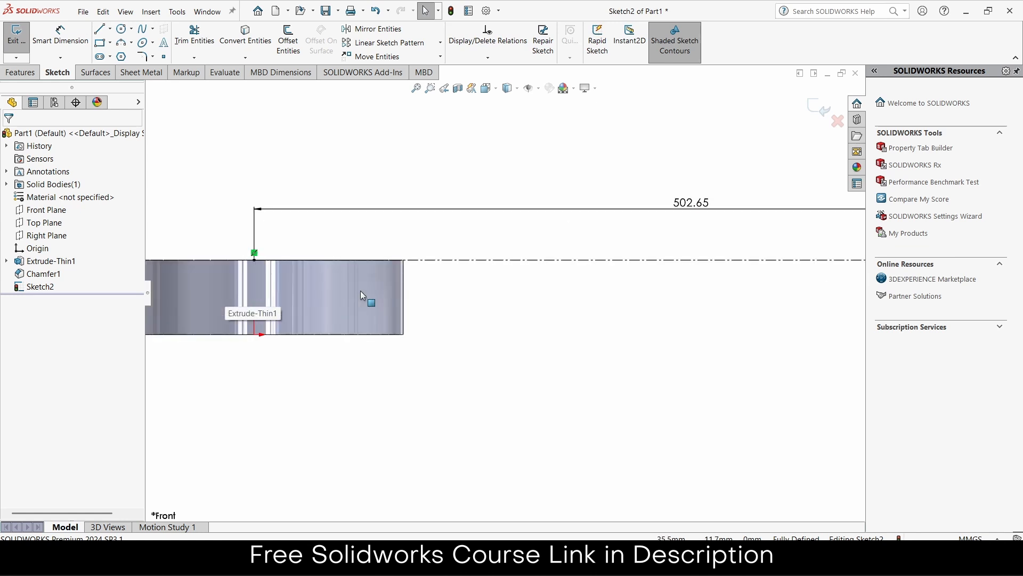
scroll(319, 265, down, 2)
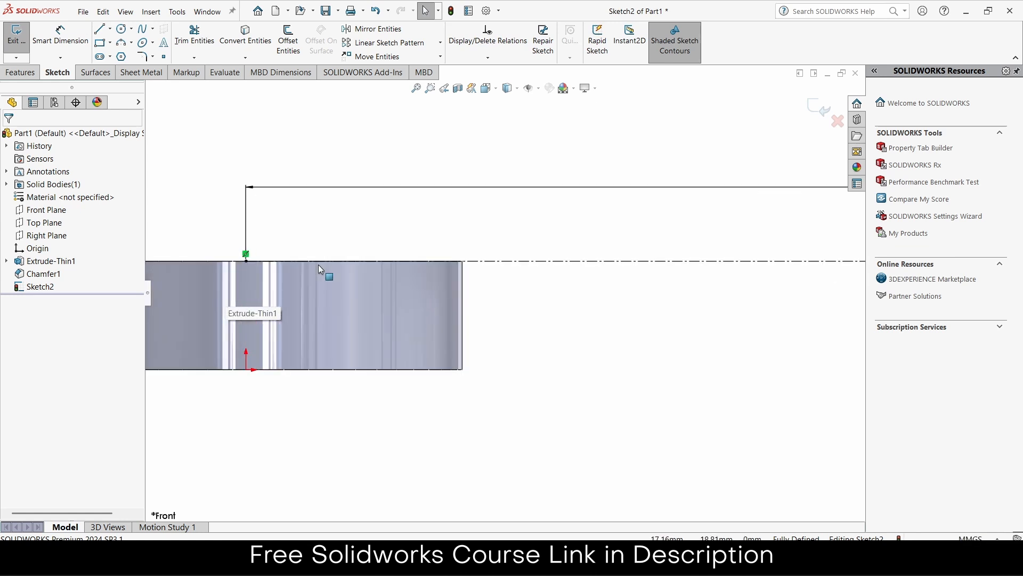
click(99, 45)
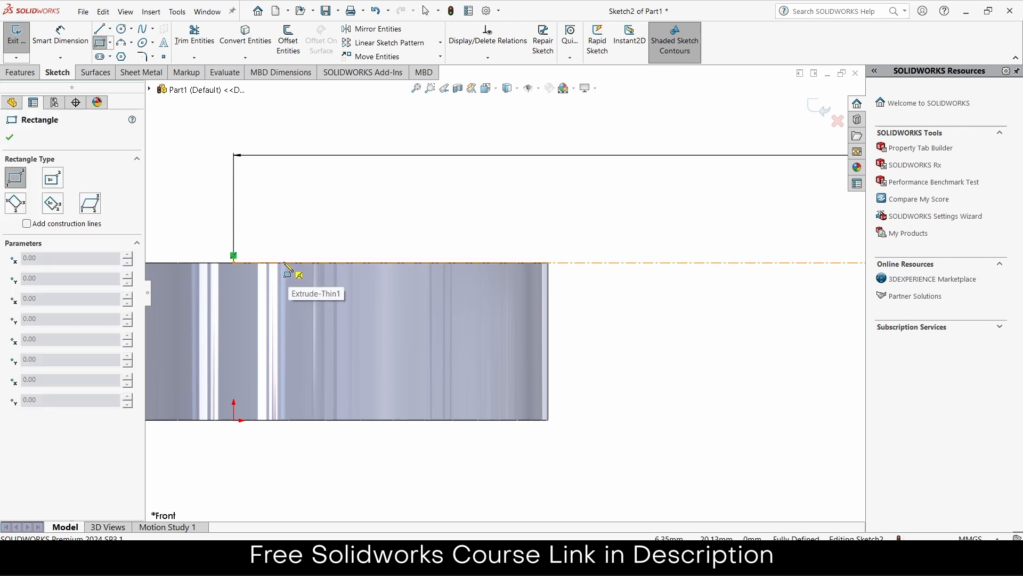
drag(284, 263, 294, 330)
Sketch a vertical centerline from the start of the horizontal centerline down to the origin
click(110, 29)
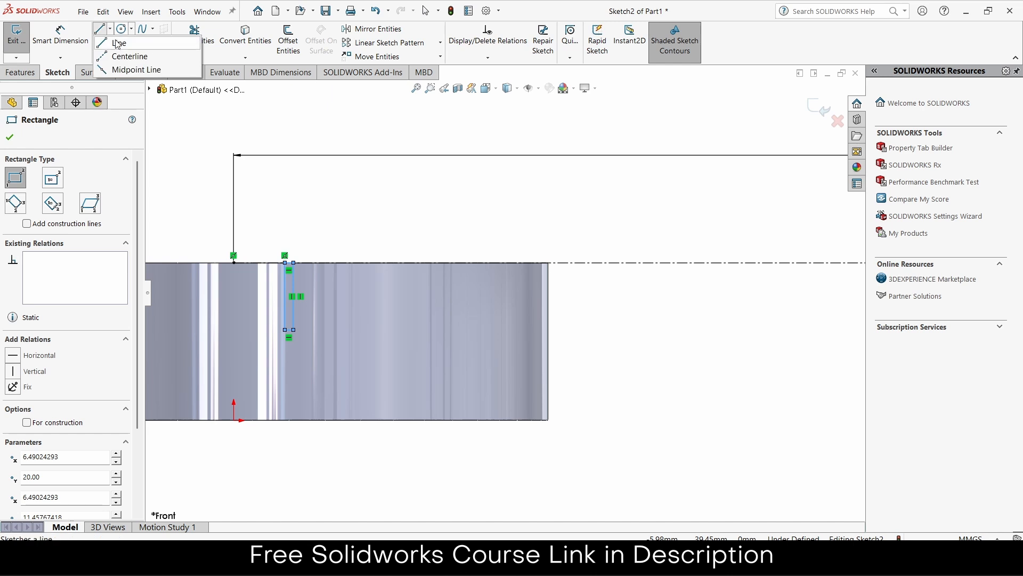
click(136, 50)
click(233, 263)
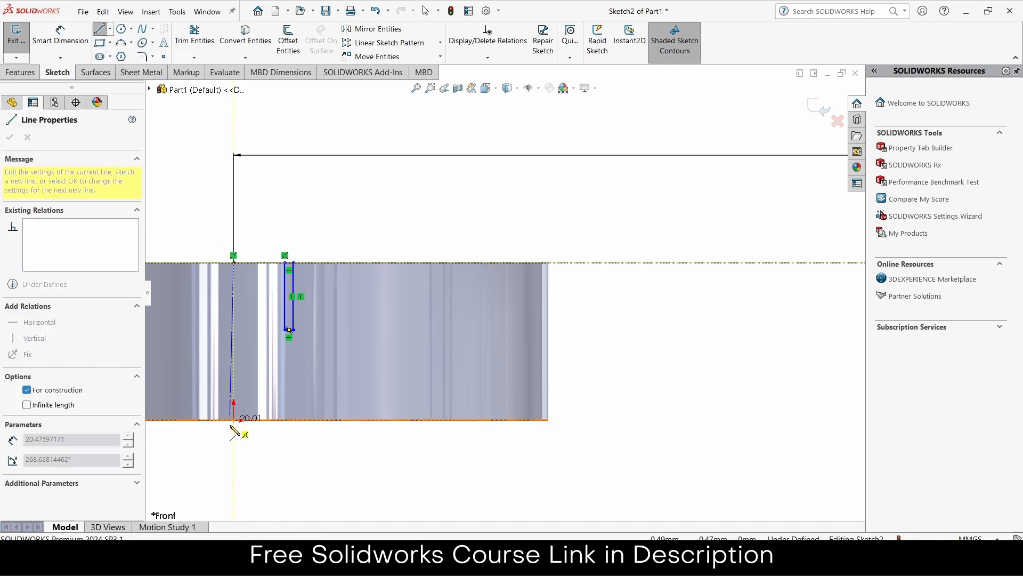
click(233, 420)
key(Escape)
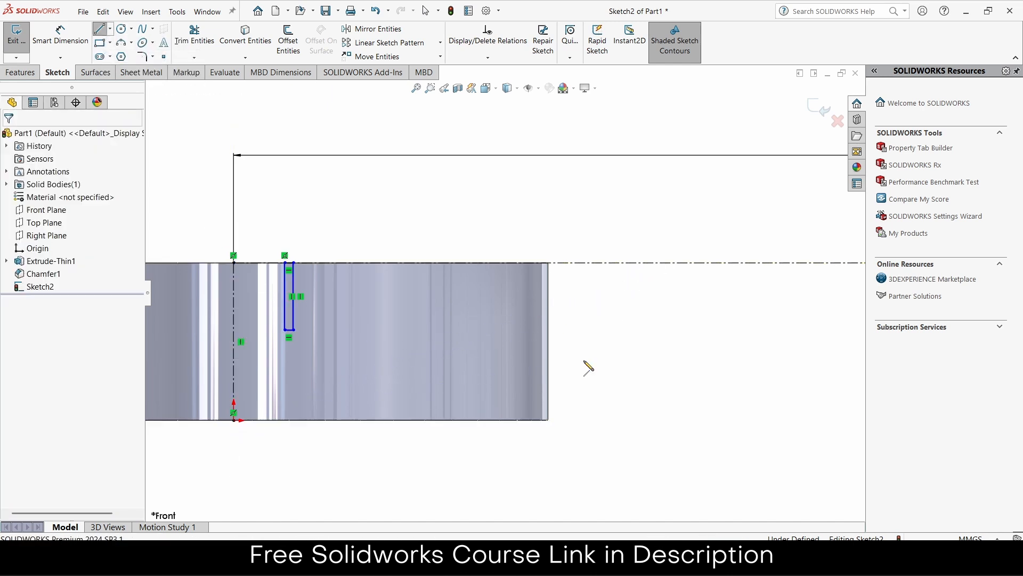
Sketch a second vertical centerline about 20 mm long, hanging from the horizontal centerline beyond the ring's right side
click(106, 30)
click(110, 29)
click(136, 52)
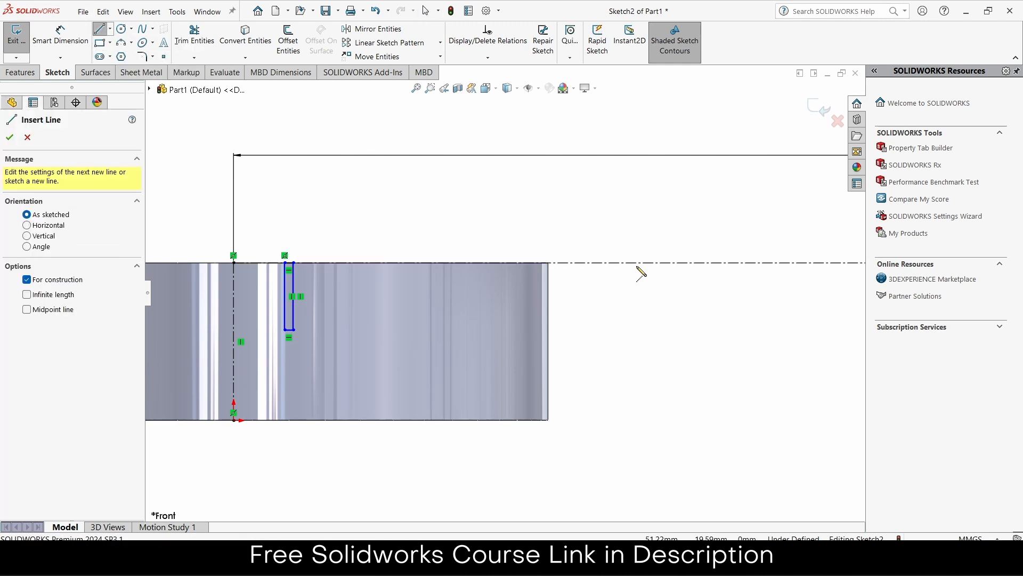
click(637, 262)
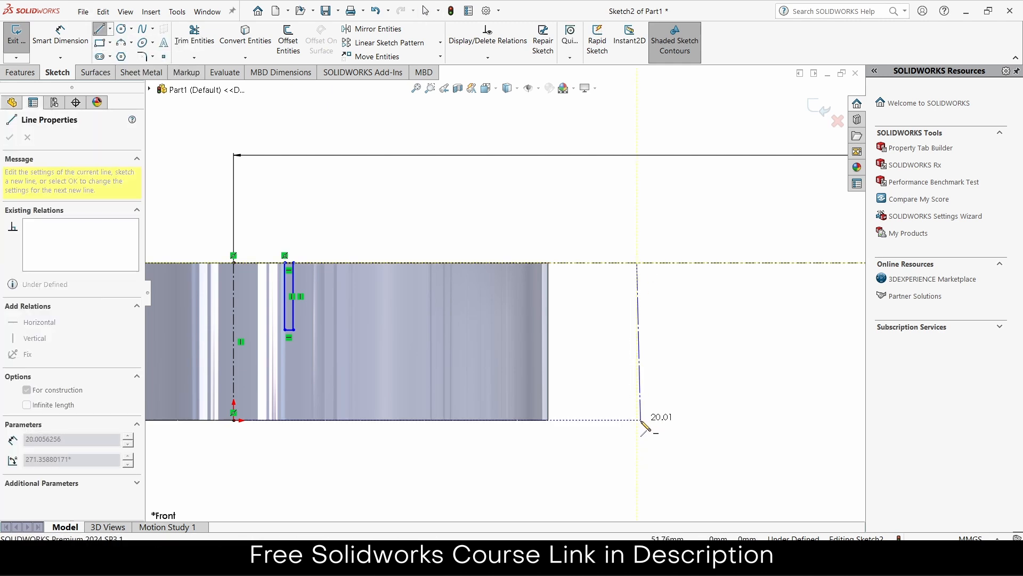
click(637, 420)
key(Escape)
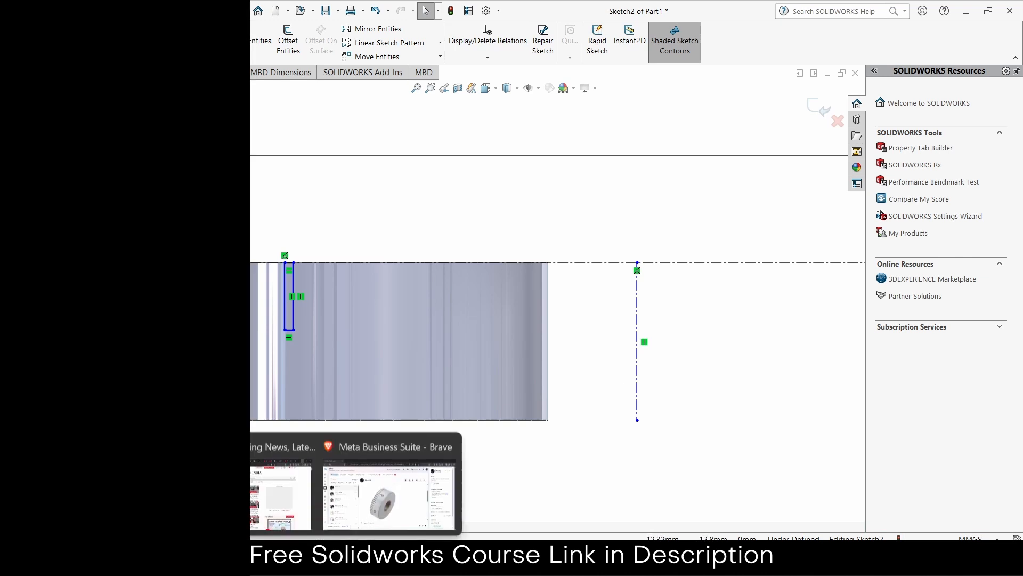
Check the graduated ring photo in the Brave browser, and dimension the distance between the two vertical centerlines as 502.65/12
click(365, 504)
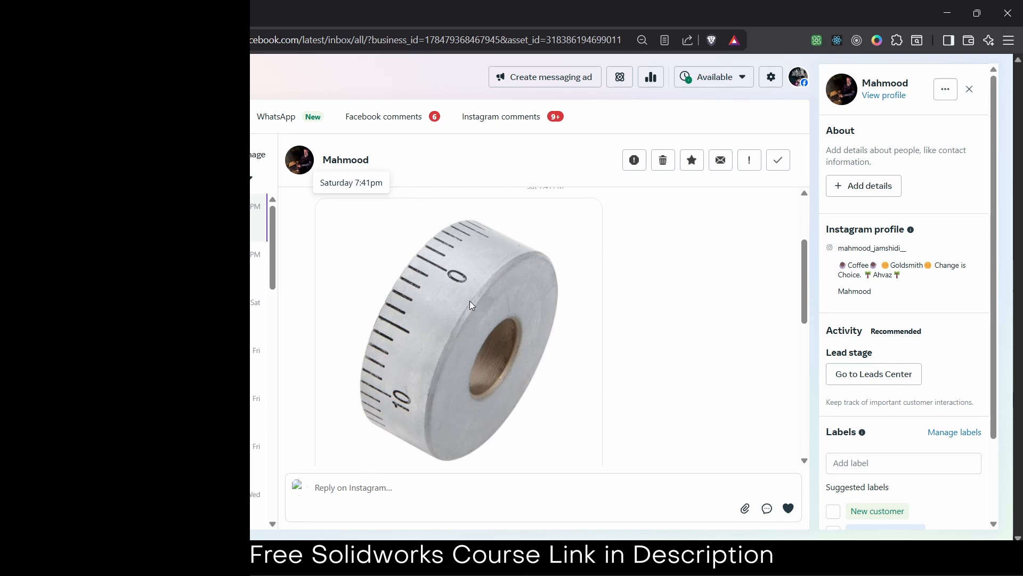
click(947, 14)
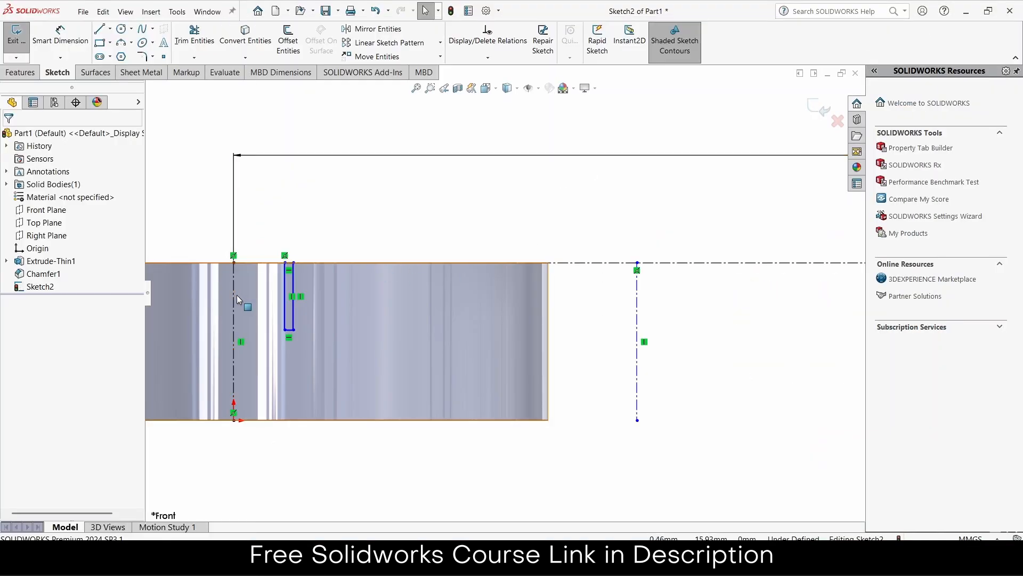
key(z)
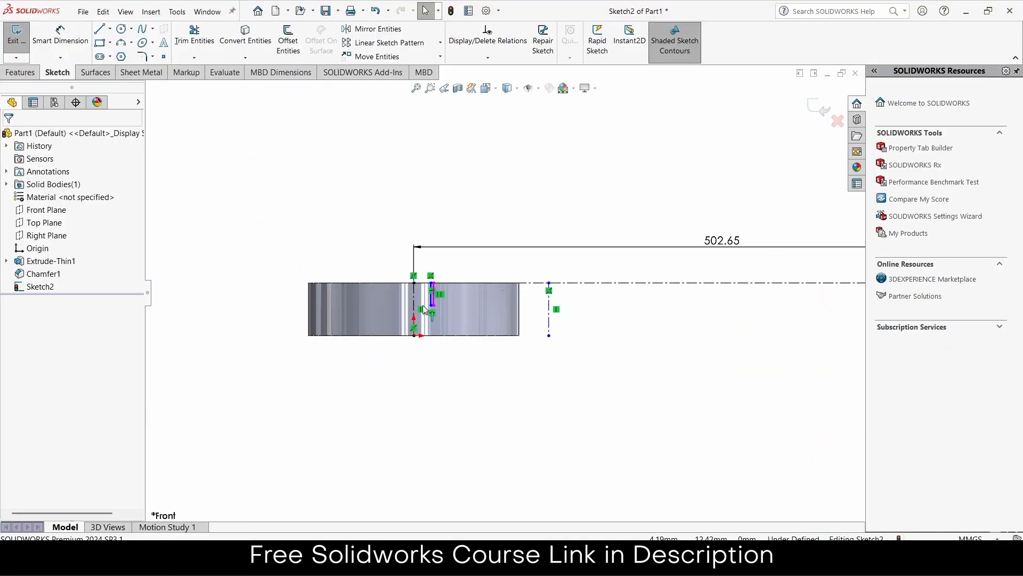
click(60, 35)
scroll(523, 355, down, 5)
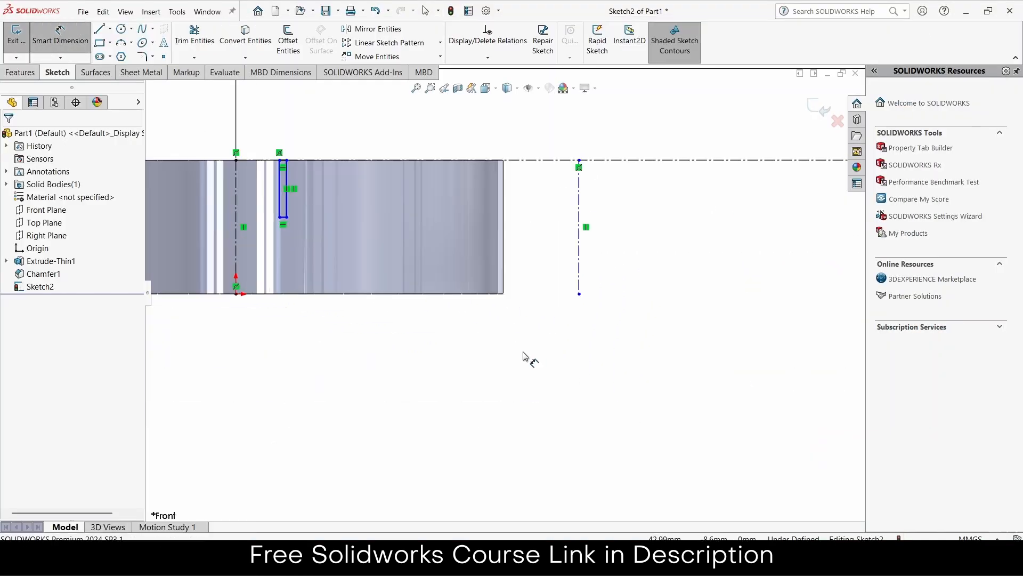
click(236, 208)
click(580, 213)
click(547, 297)
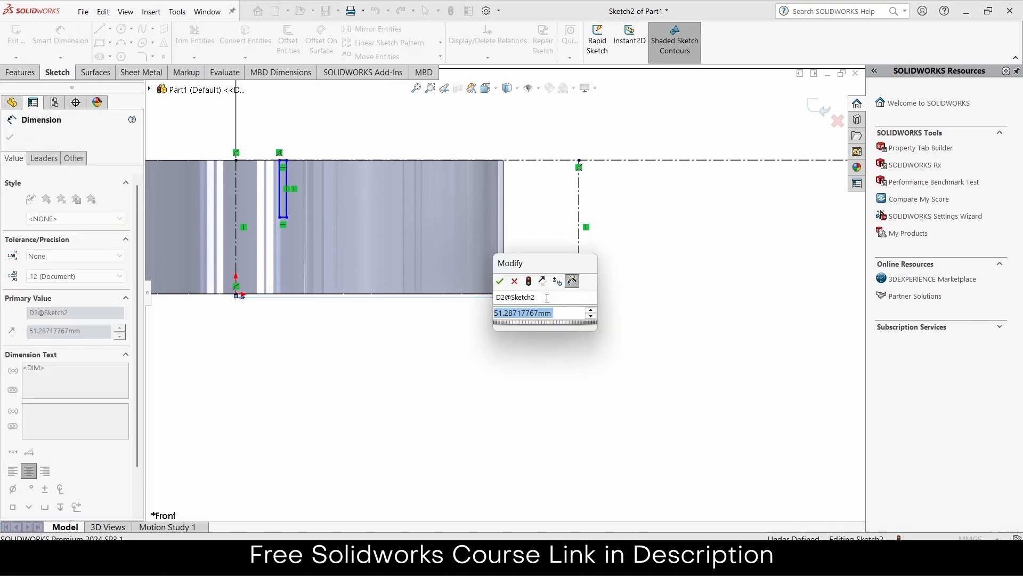
text(502.5)
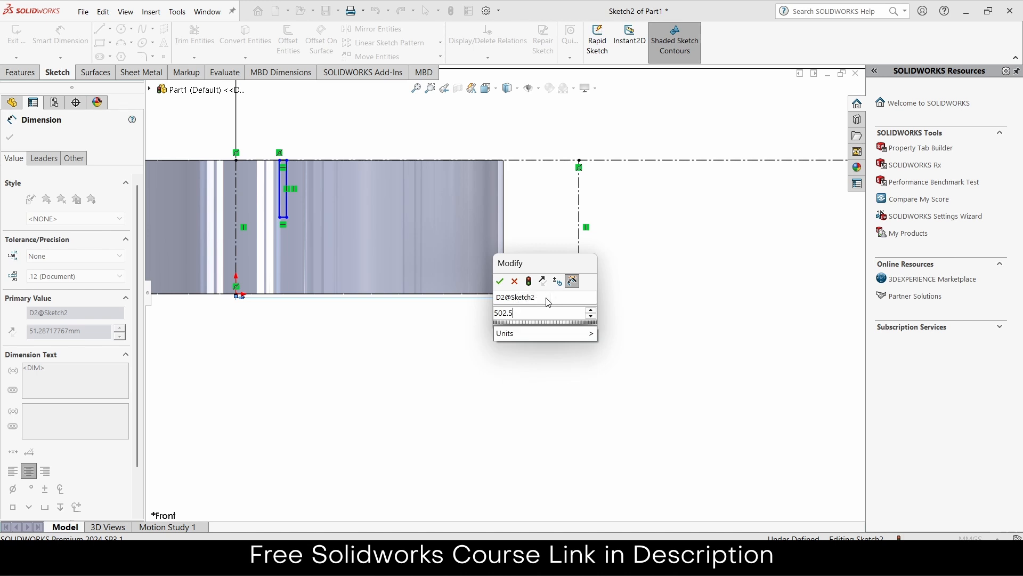
key(BackSpace)
text(65/12)
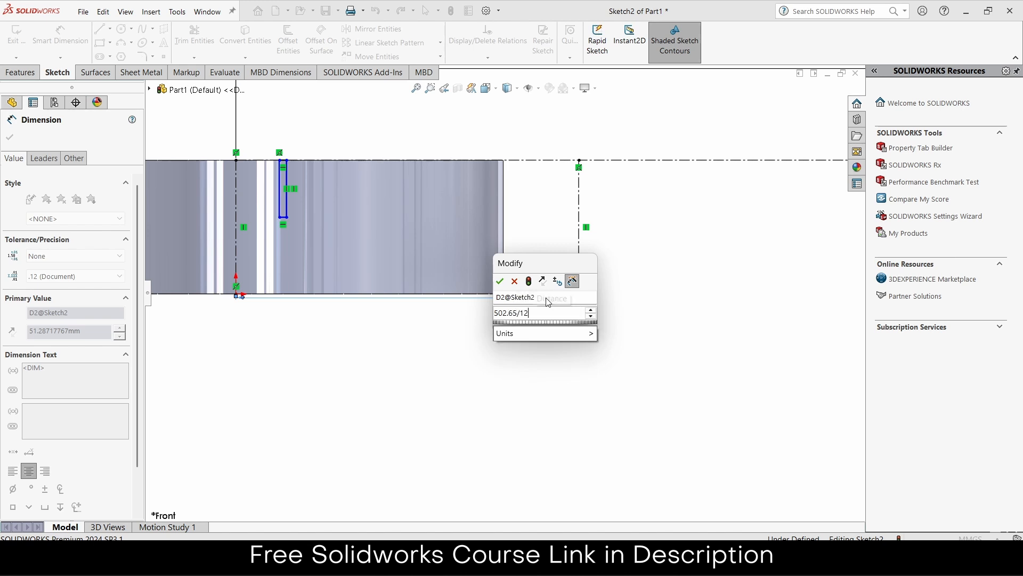
key(Return)
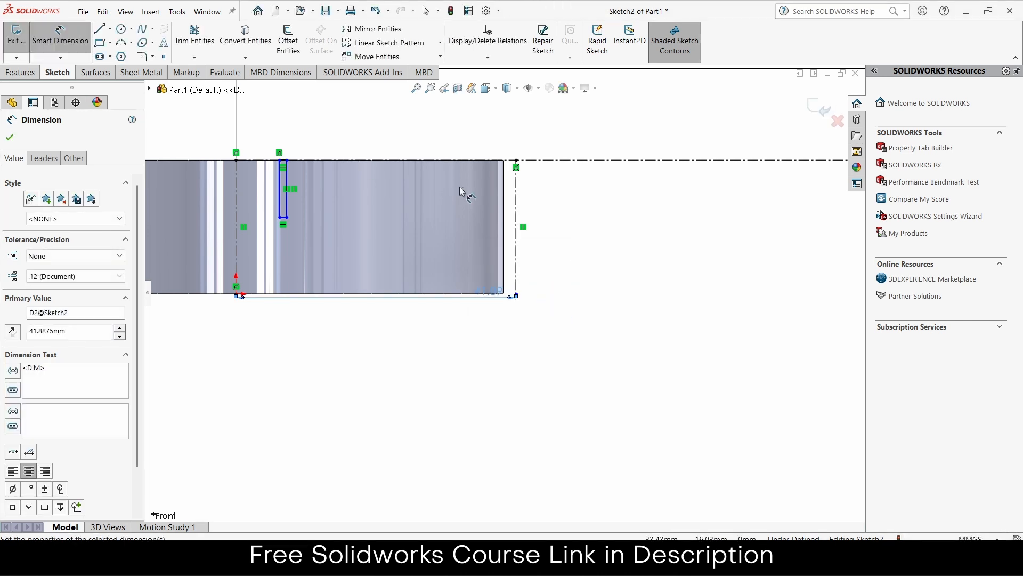
Sketch a short vertical centerline down from the horizontal centerline, between the origin centerline and the narrow rectangle
scroll(327, 149, down, 1)
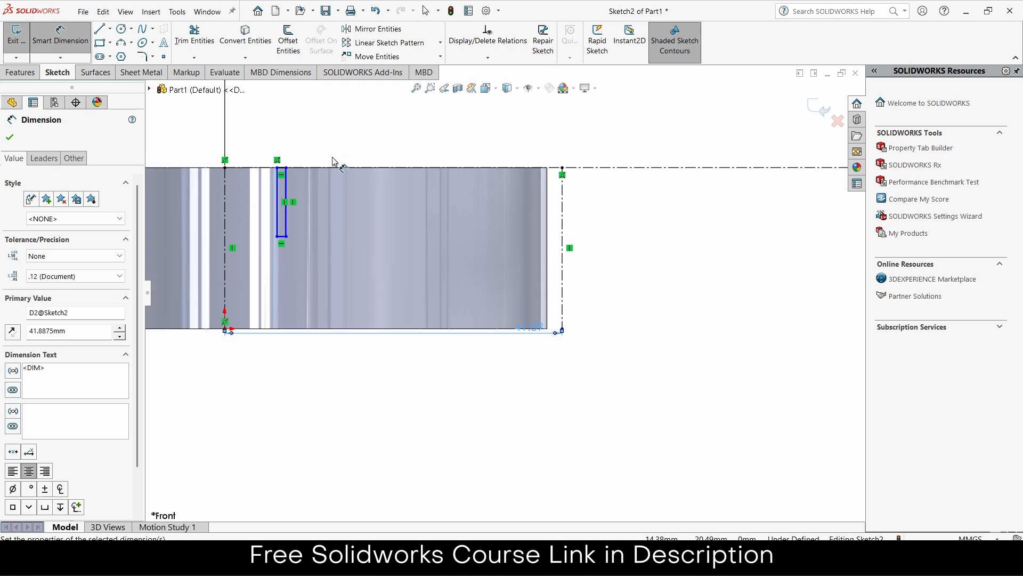
click(110, 30)
click(130, 52)
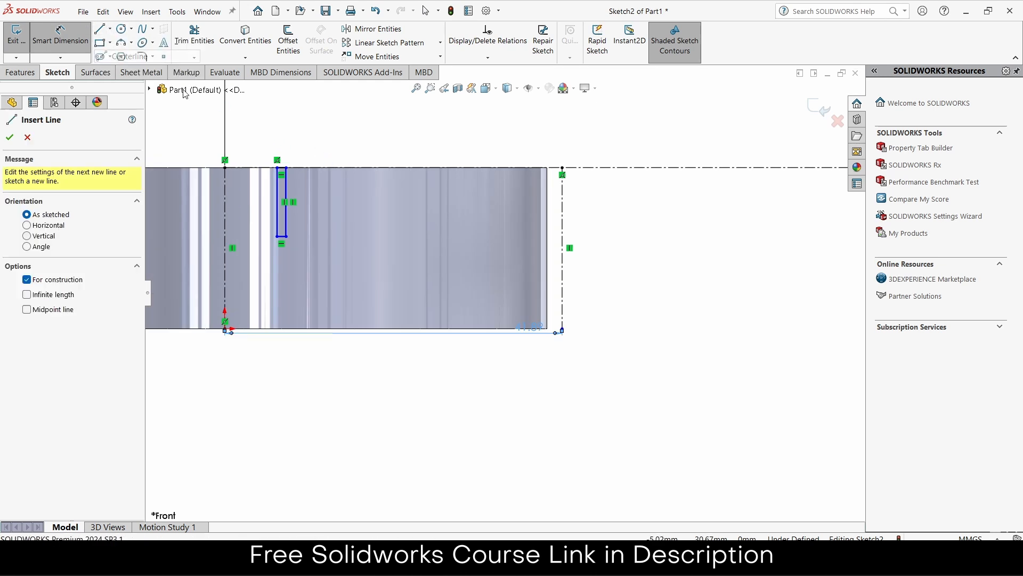
scroll(278, 169, down, 2)
click(287, 176)
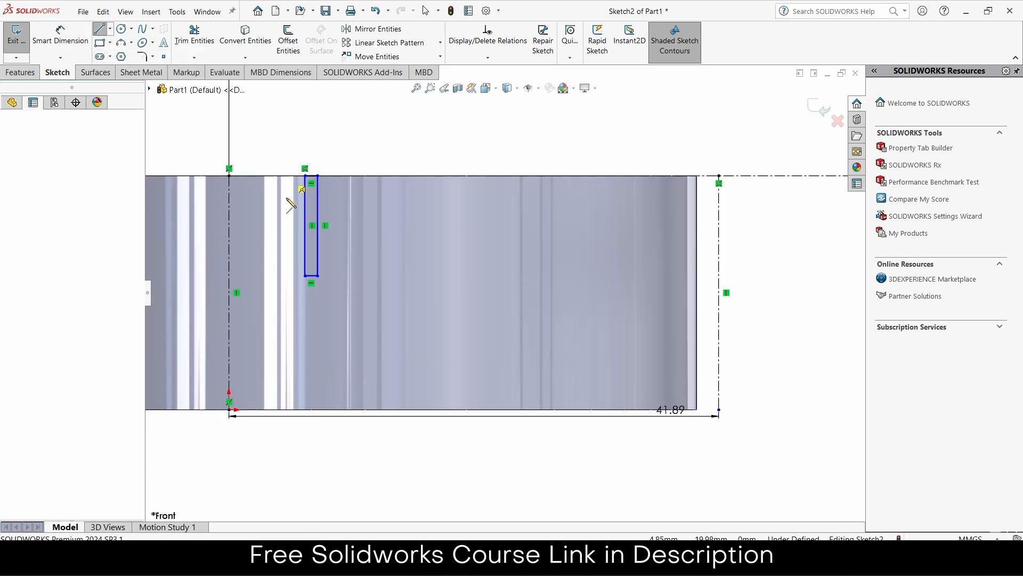
click(287, 280)
key(Escape)
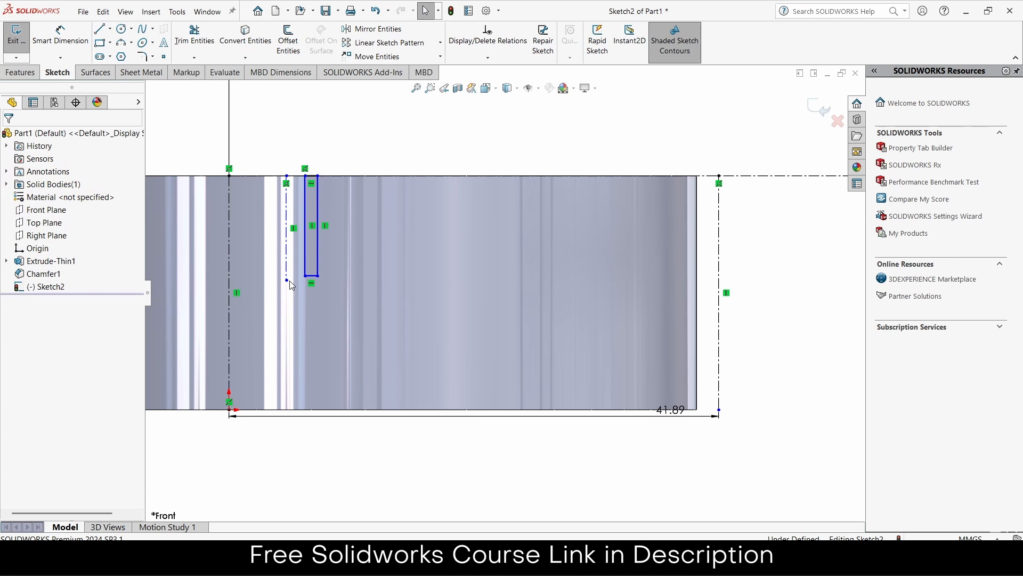
Recheck the graduated ring photo in Brave, and dimension the short centerline's distance from the origin centerline as 8.378 mm
key(z)
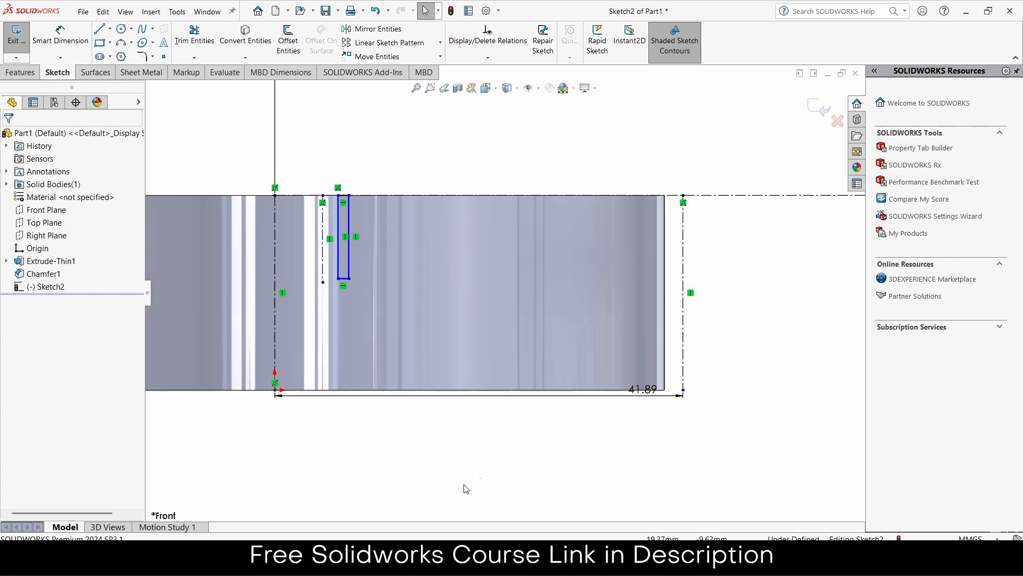
mouse_move(318, 559)
click(388, 457)
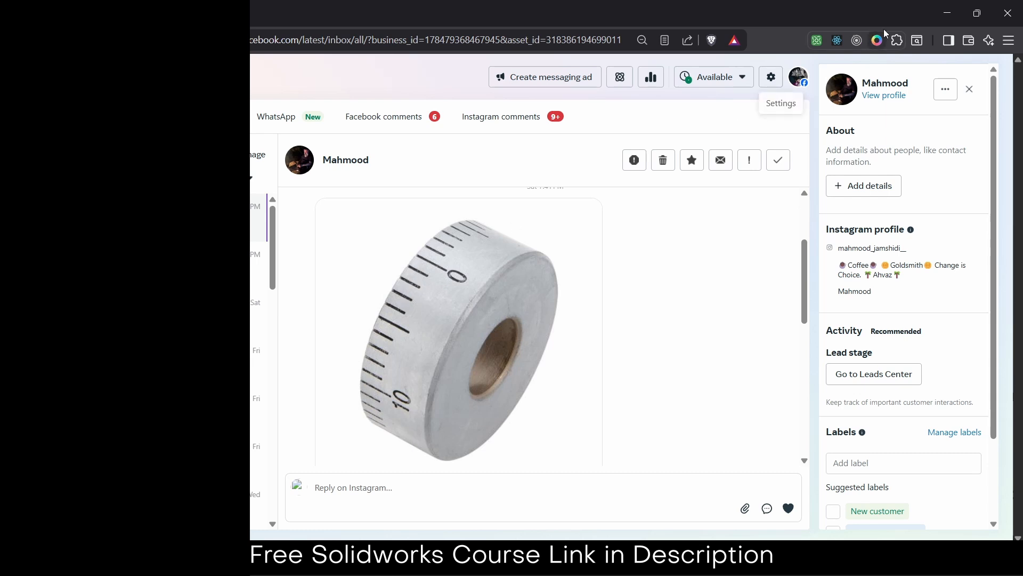
click(948, 13)
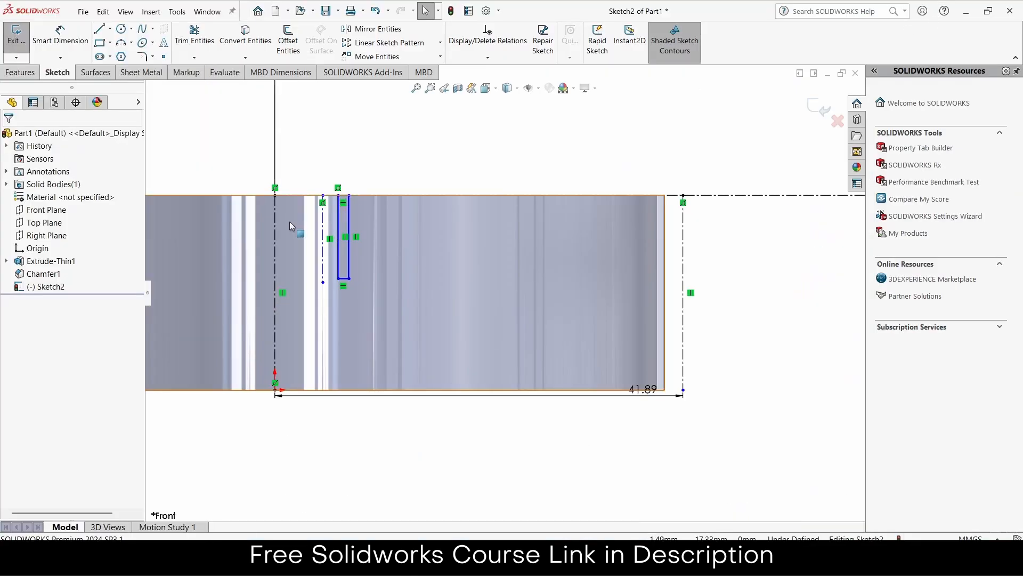
click(62, 40)
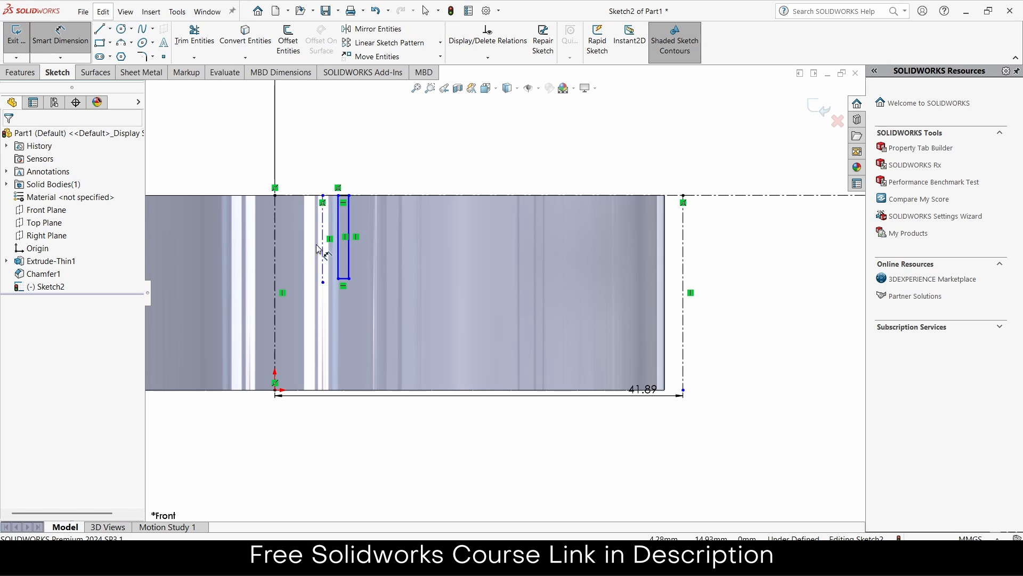
click(329, 202)
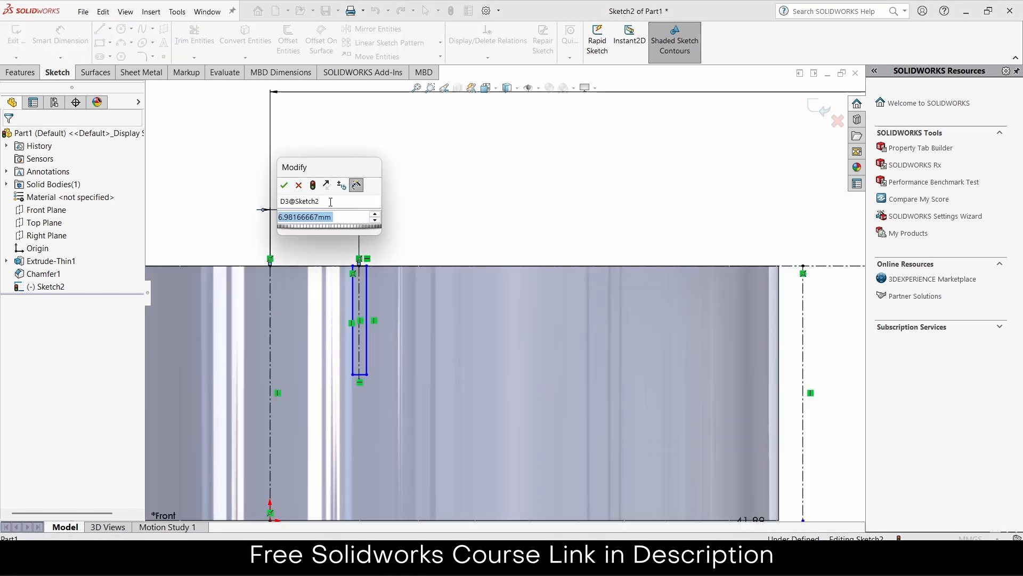
text(41.89/6)
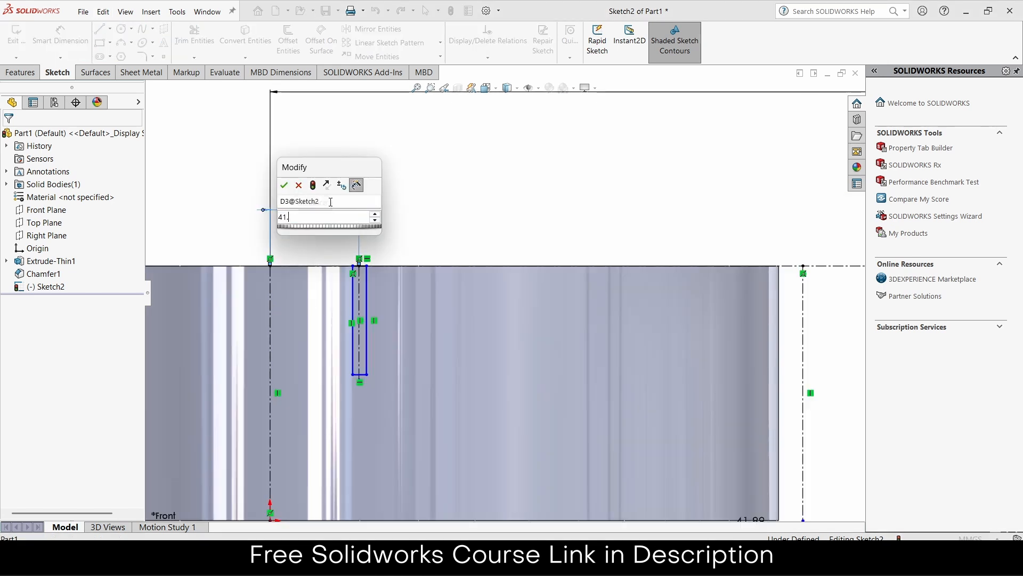
key(Return)
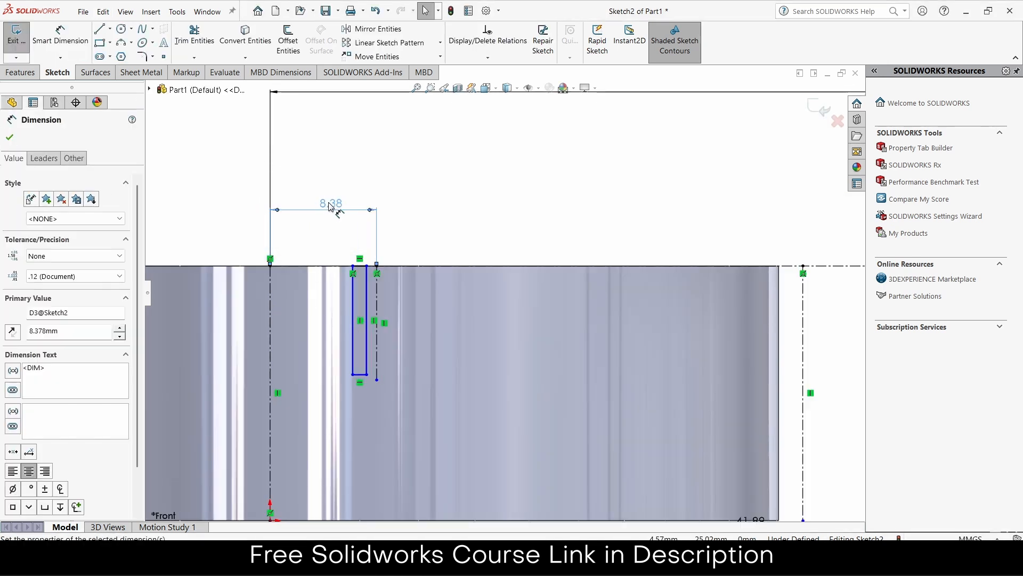
click(9, 134)
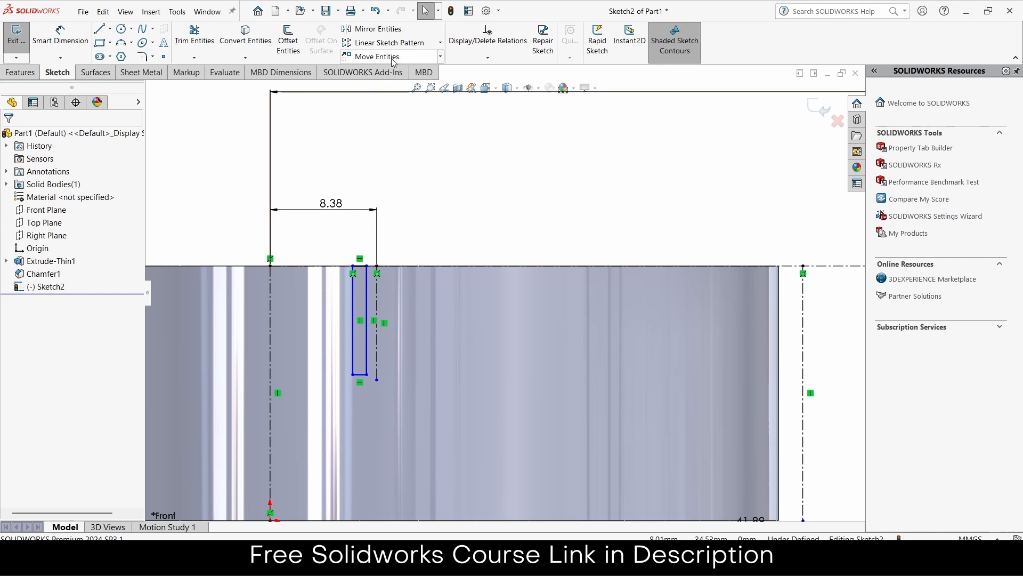
Linear-pattern the short vertical centerline along the horizontal centerline with 8.38 mm spacing and 4 instances
click(385, 42)
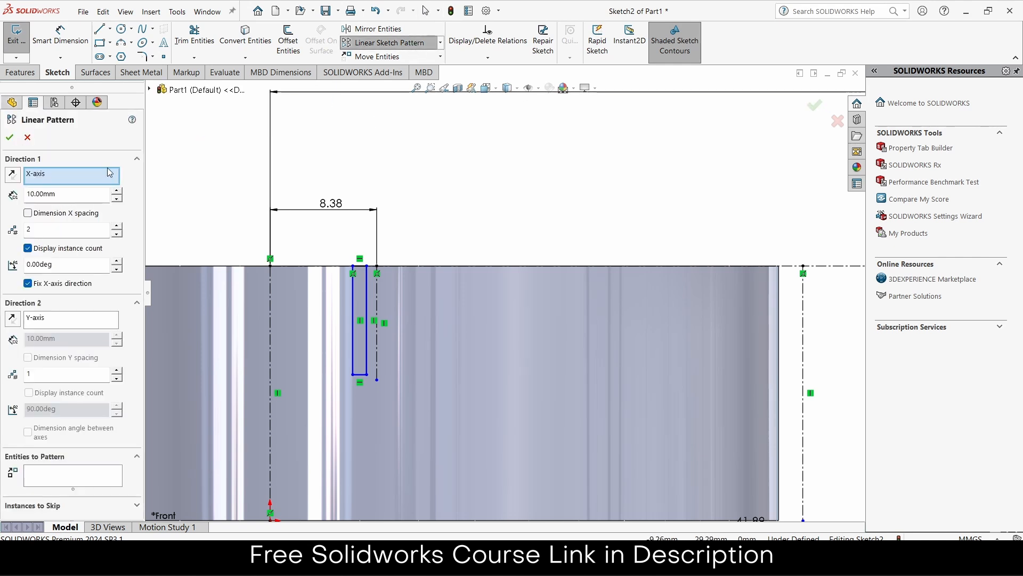
click(317, 265)
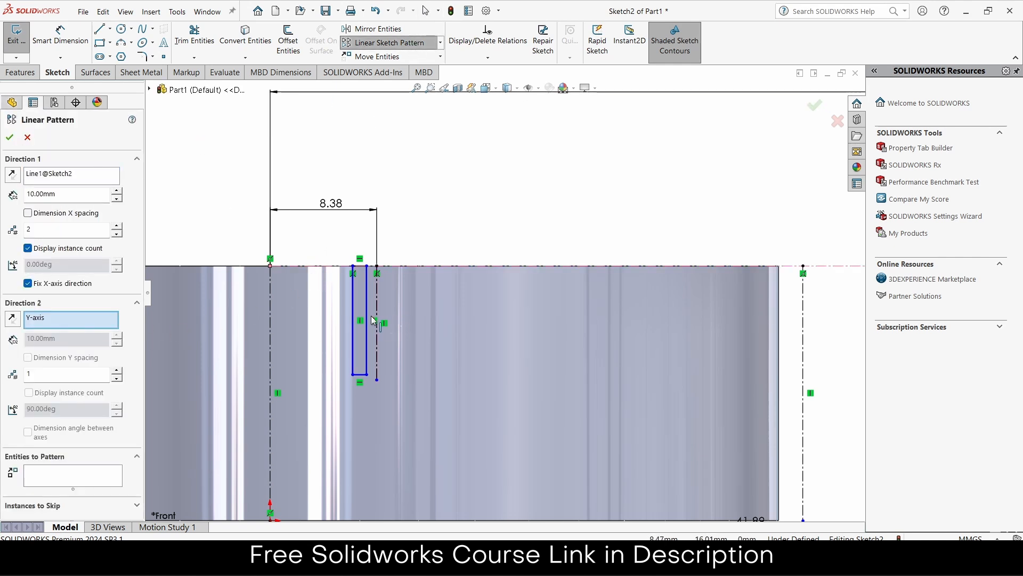
click(80, 474)
click(378, 315)
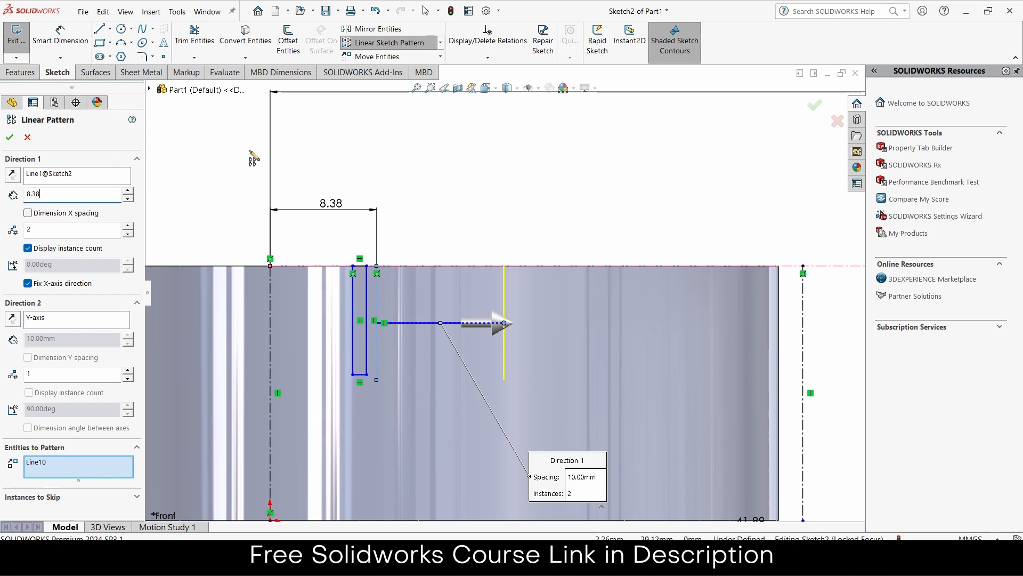
text(8.38)
key(Return)
click(129, 227)
click(129, 227)
scroll(506, 294, up, 1)
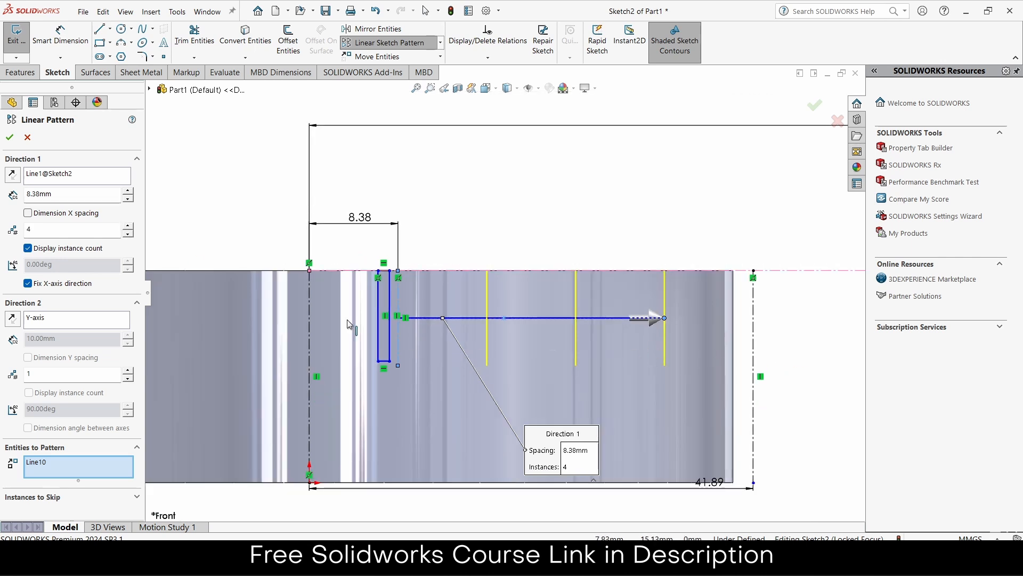
click(10, 137)
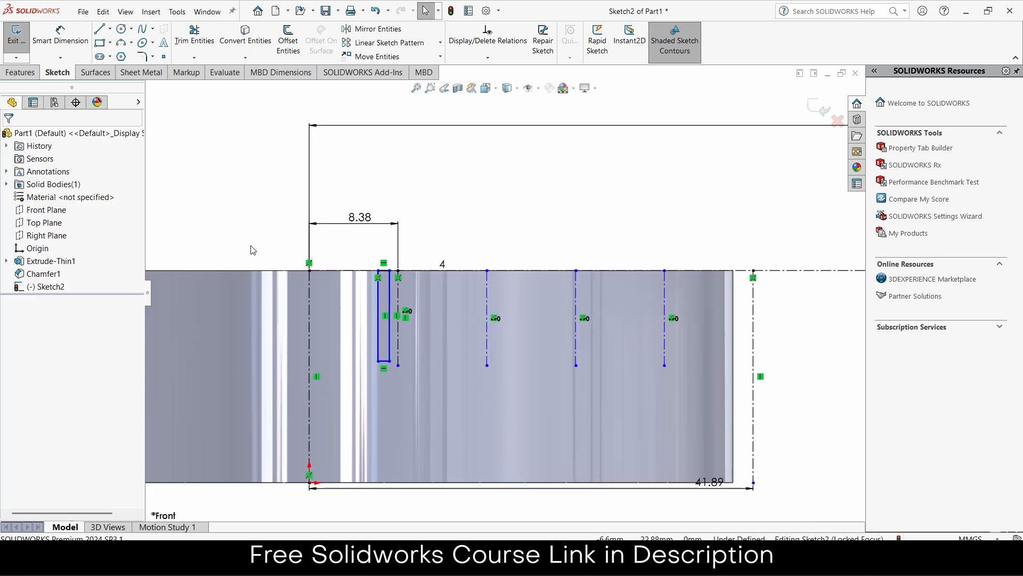
Dimension the narrow rectangle 1 mm wide and 10 mm long
scroll(295, 264, down, 1)
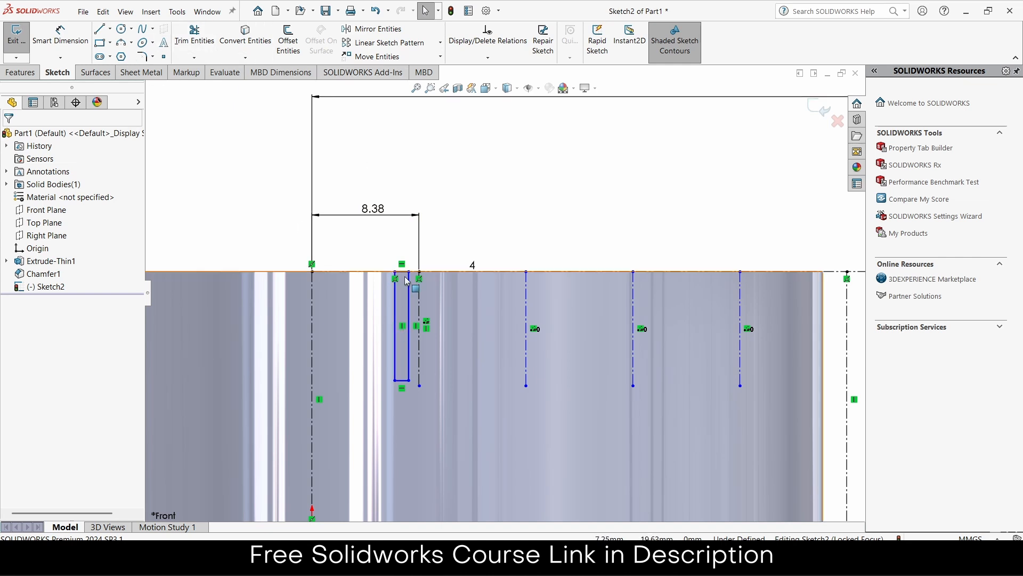
scroll(405, 275, down, 4)
click(61, 35)
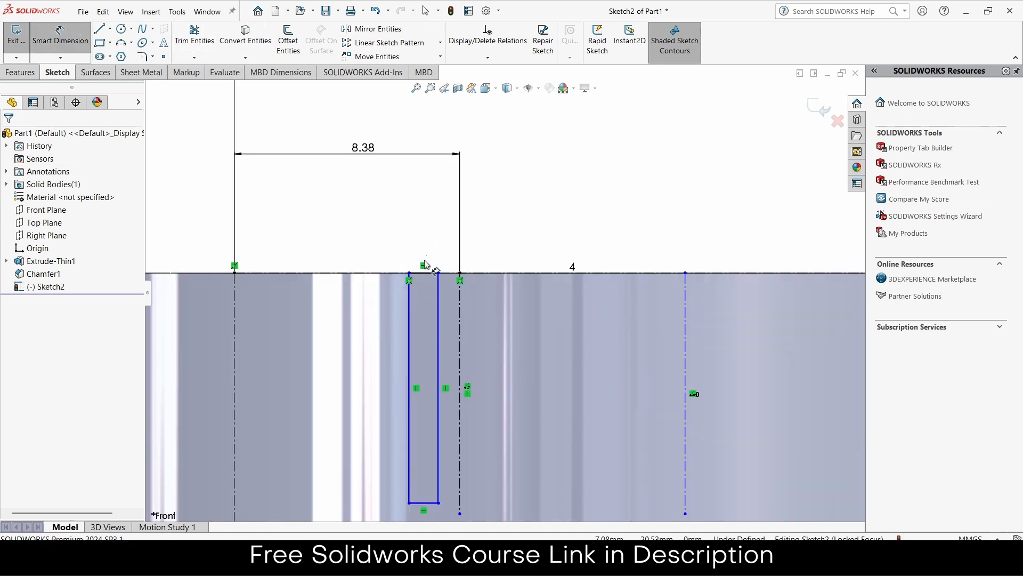
click(425, 273)
click(422, 219)
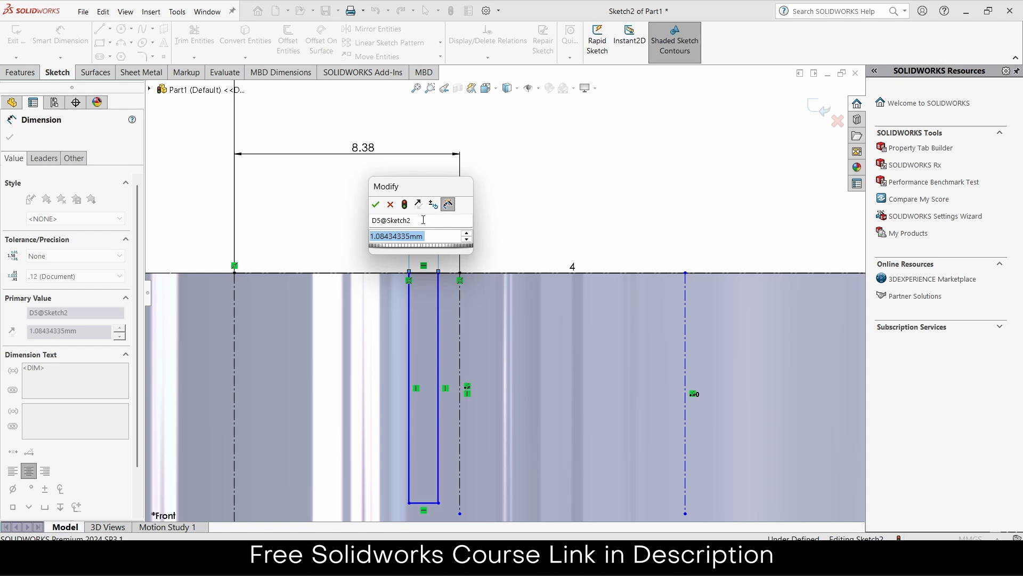
text(1)
key(Return)
click(409, 301)
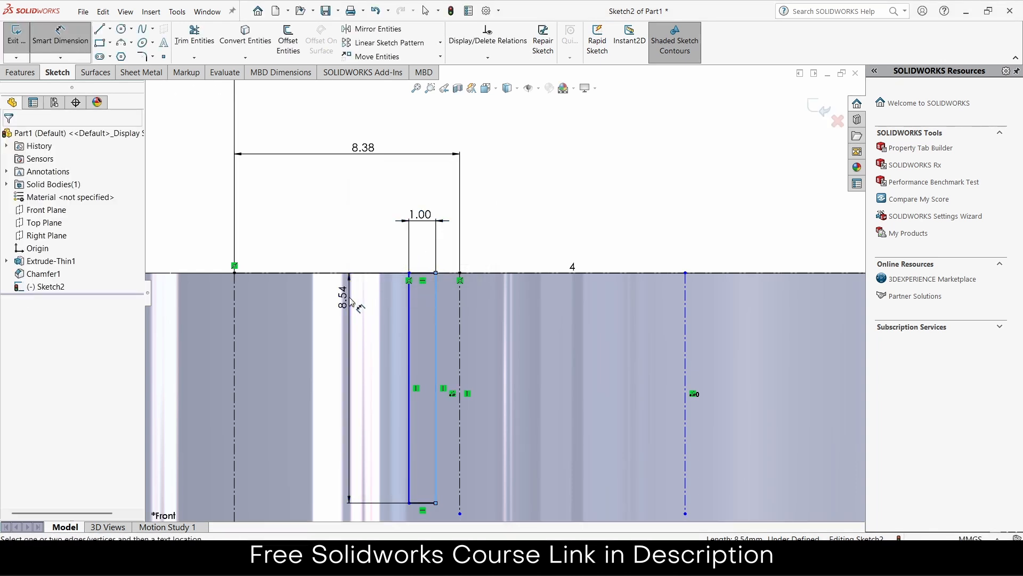
click(349, 297)
text(10)
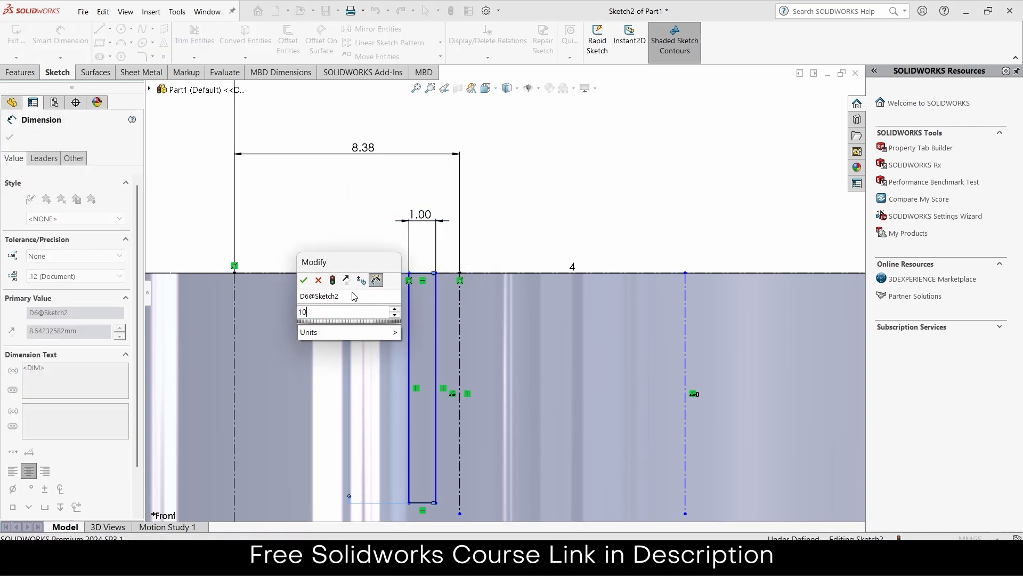
key(Return)
scroll(407, 338, up, 3)
scroll(429, 346, down, 2)
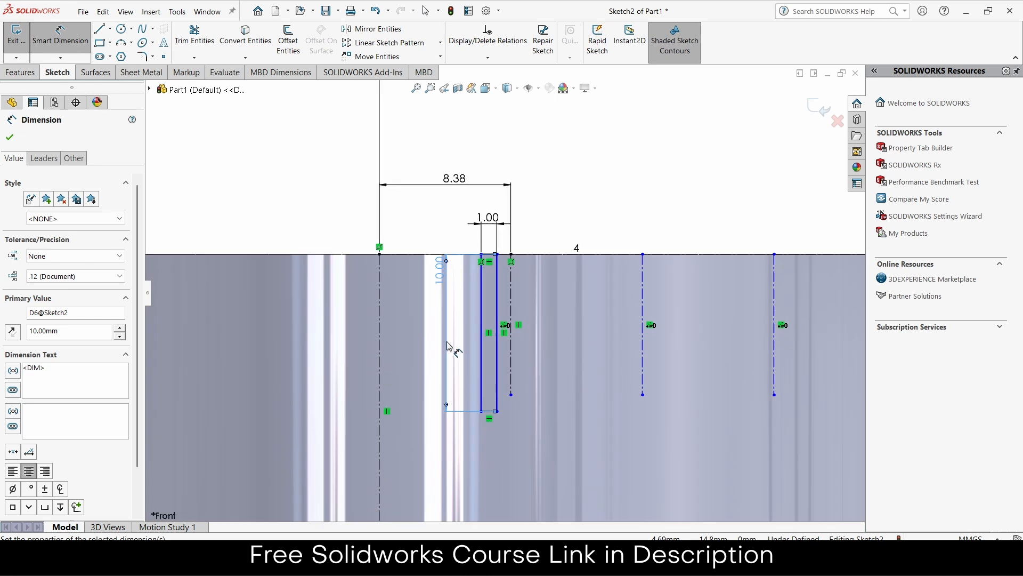
Dimension the rectangle's left edge 0.5 mm from the first short centerline so the rectangle sits centered on it
scroll(489, 273, down, 3)
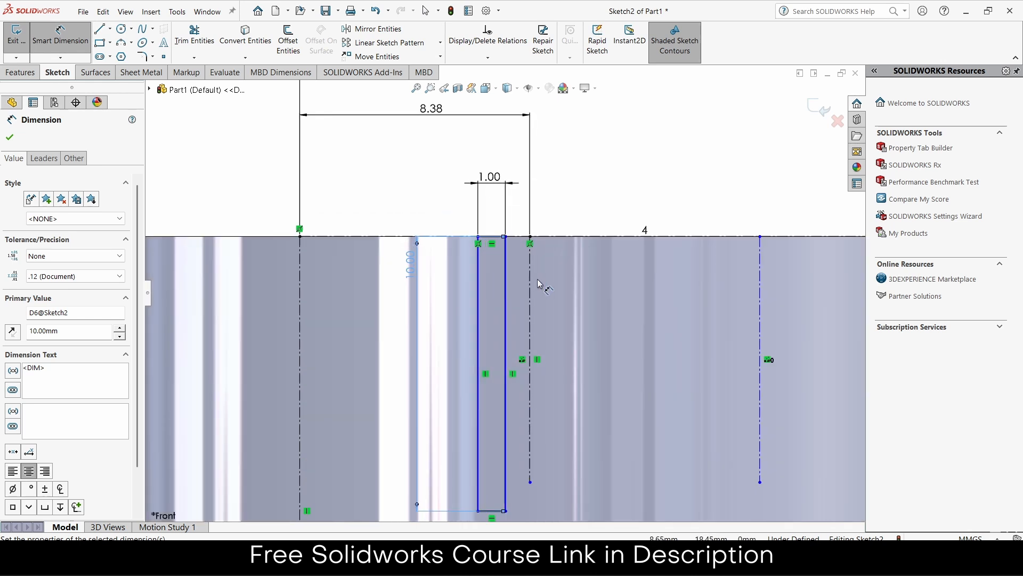
click(531, 280)
click(479, 259)
click(486, 261)
text(.5)
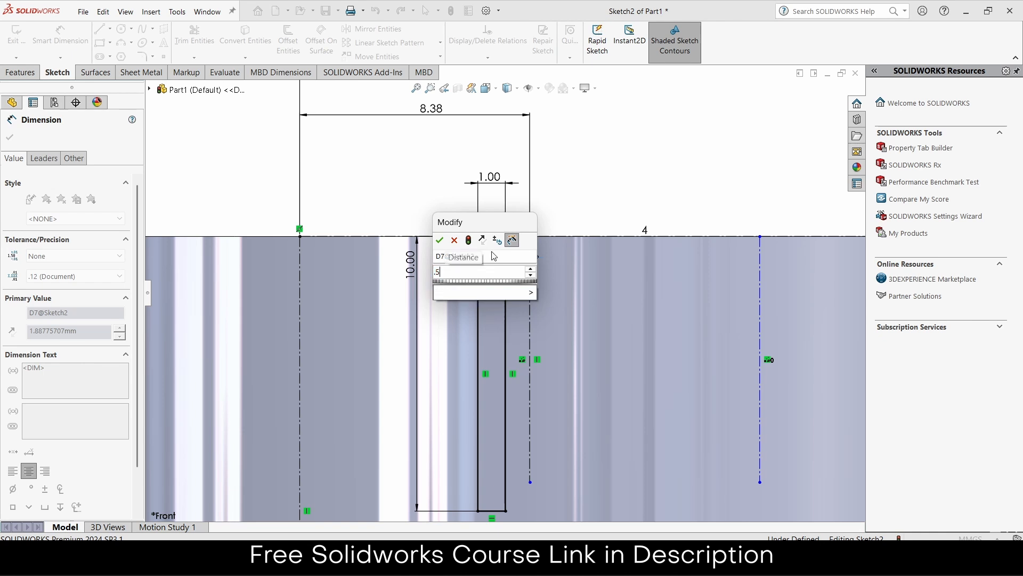
key(Return)
scroll(505, 258, up, 3)
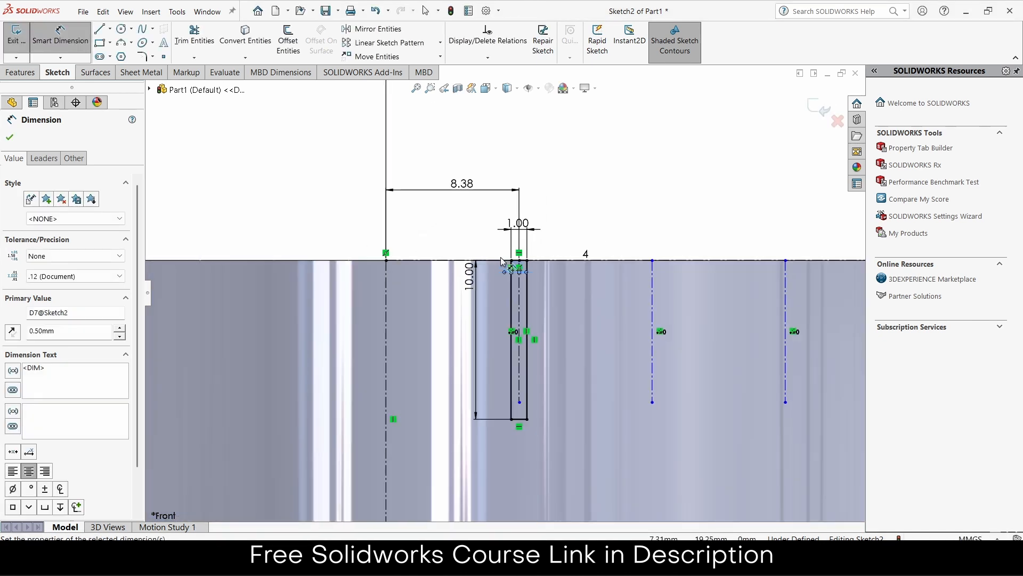
click(10, 137)
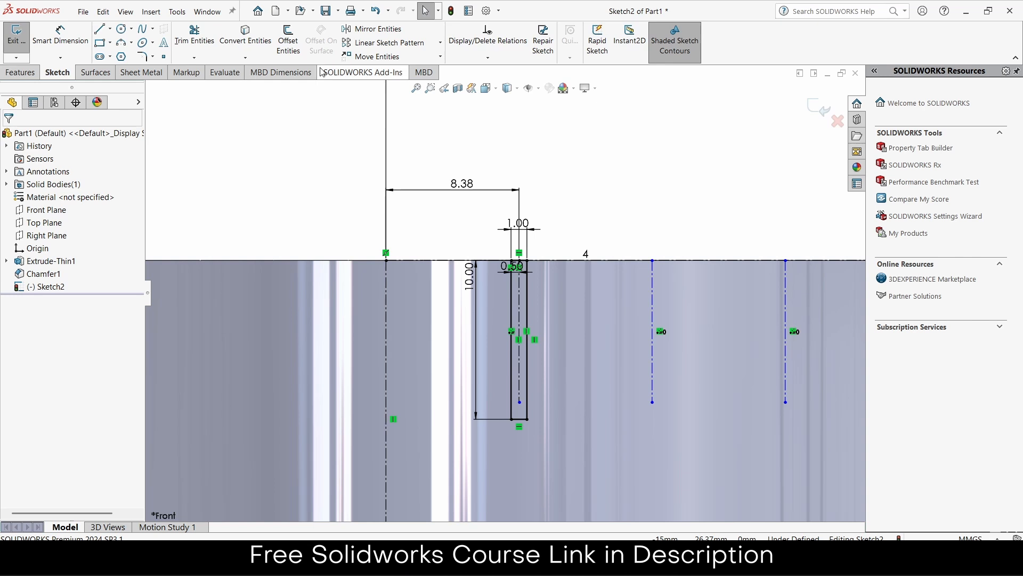
click(388, 43)
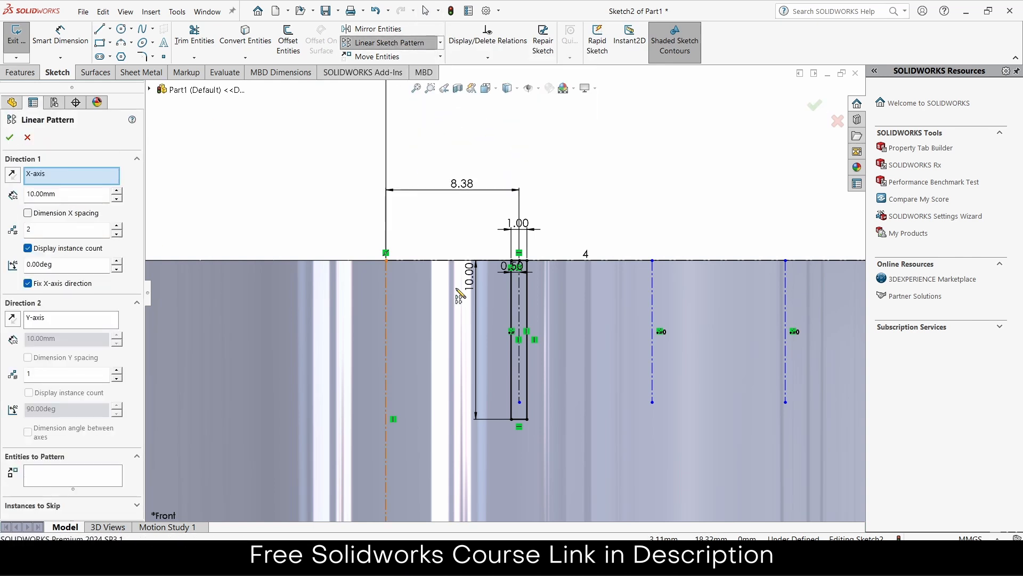
click(513, 292)
click(525, 290)
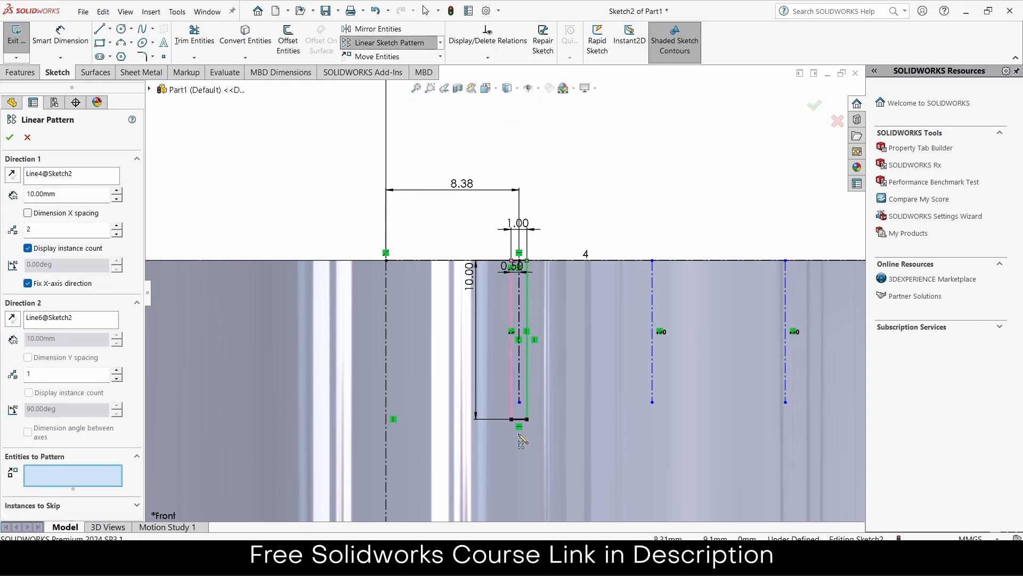
click(520, 419)
scroll(501, 267, down, 5)
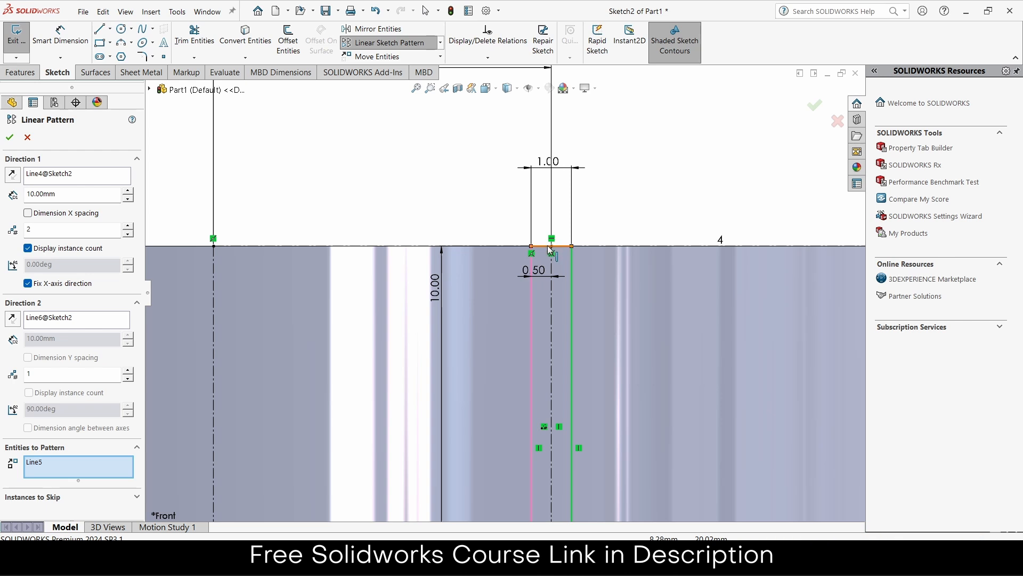
click(546, 249)
scroll(547, 250, up, 4)
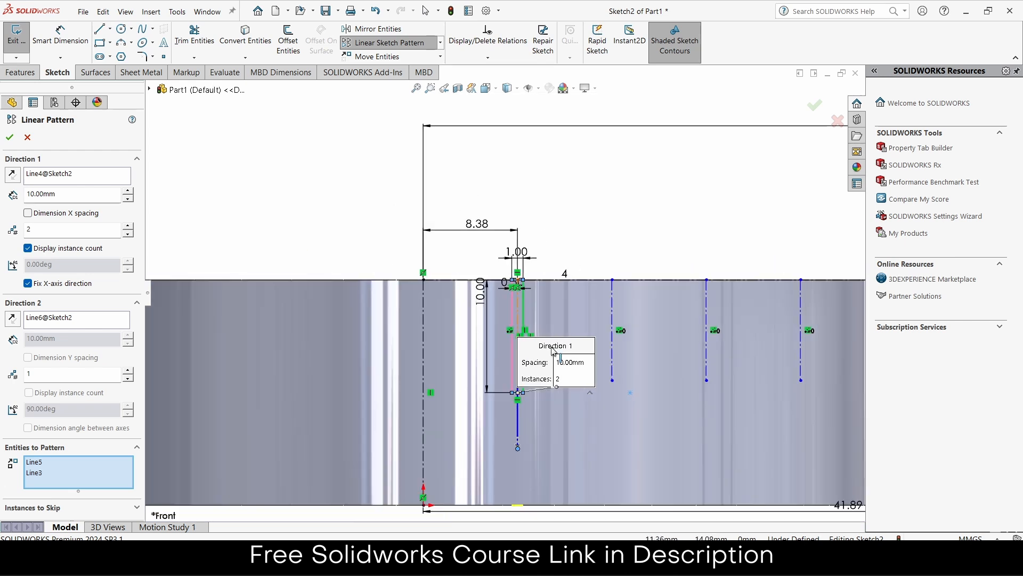
click(479, 346)
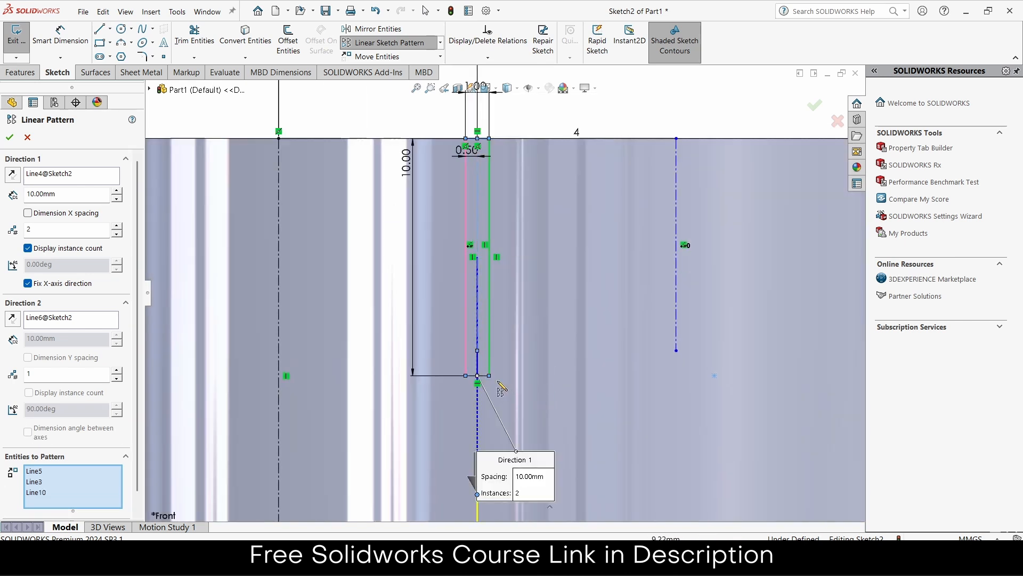
click(478, 350)
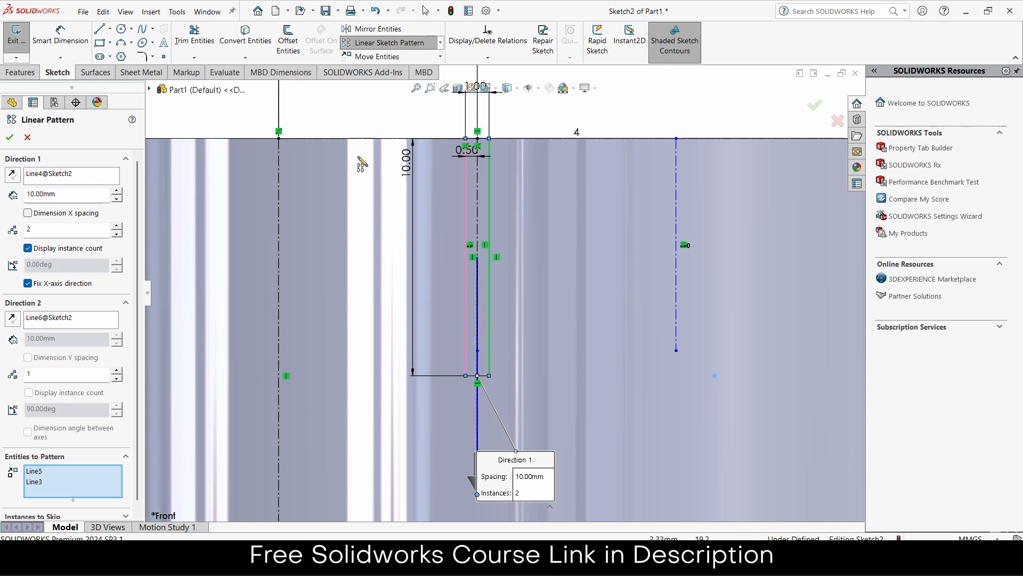
click(72, 175)
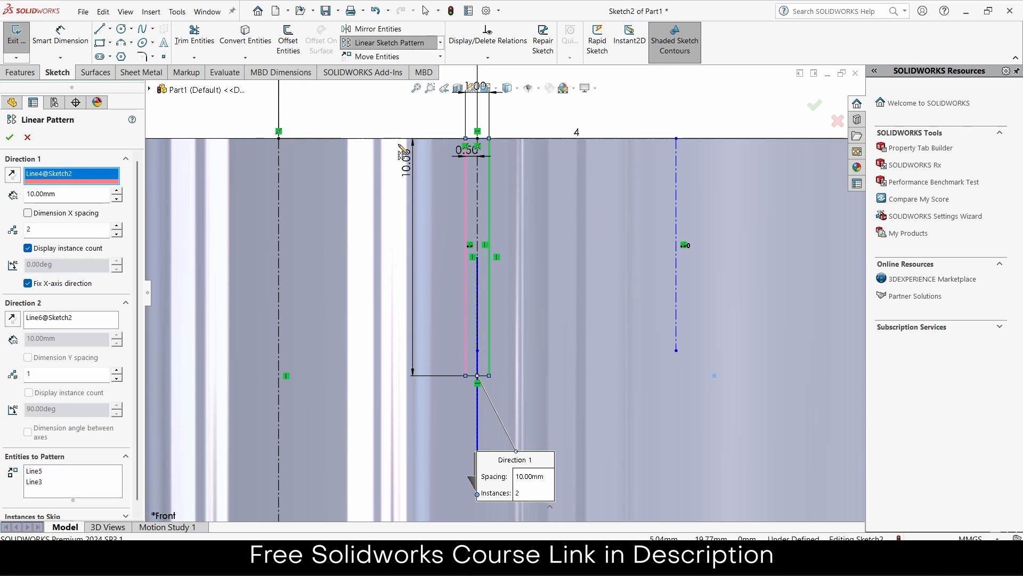
click(368, 139)
scroll(426, 203, up, 1)
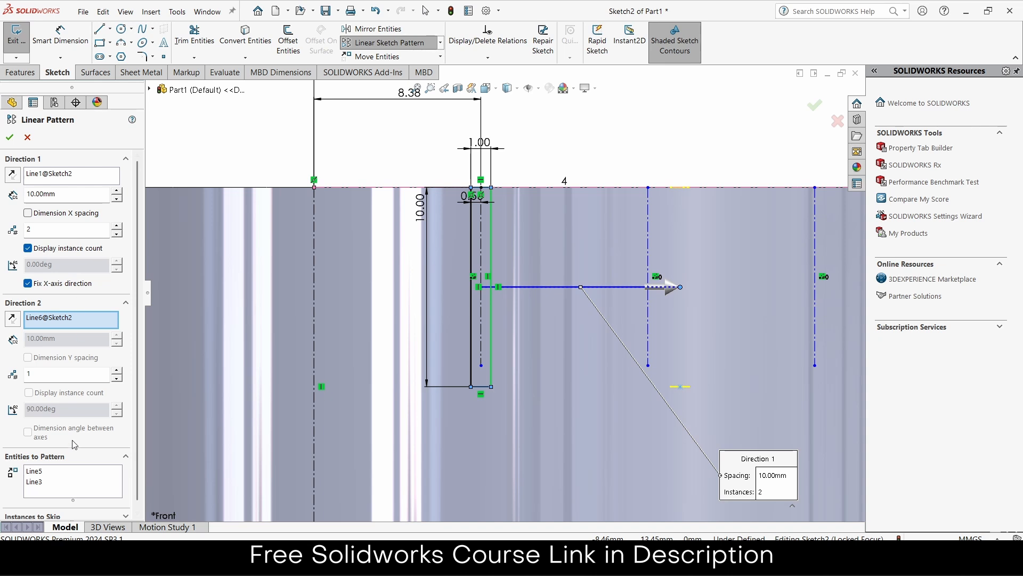
click(79, 473)
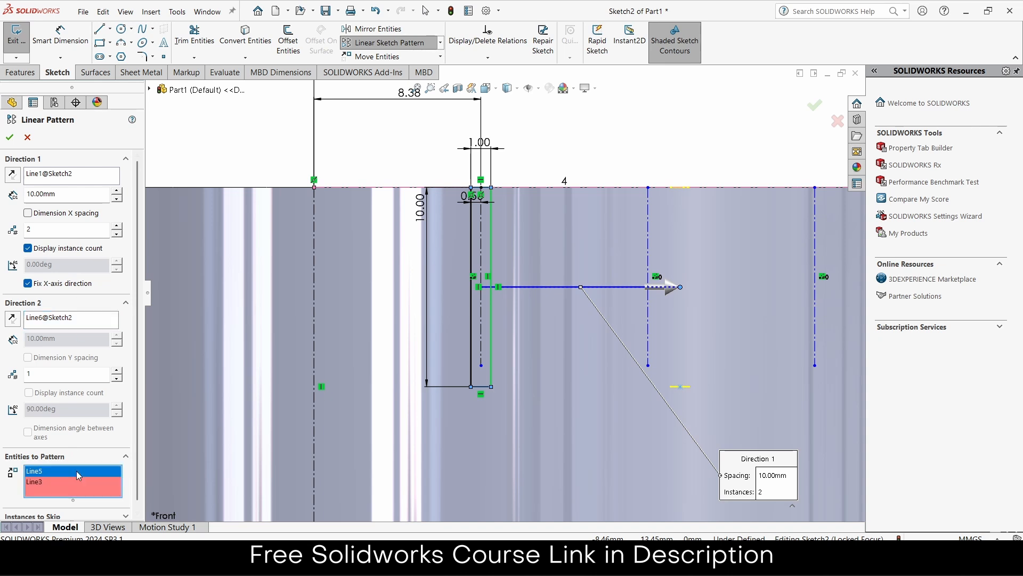
click(491, 328)
click(471, 328)
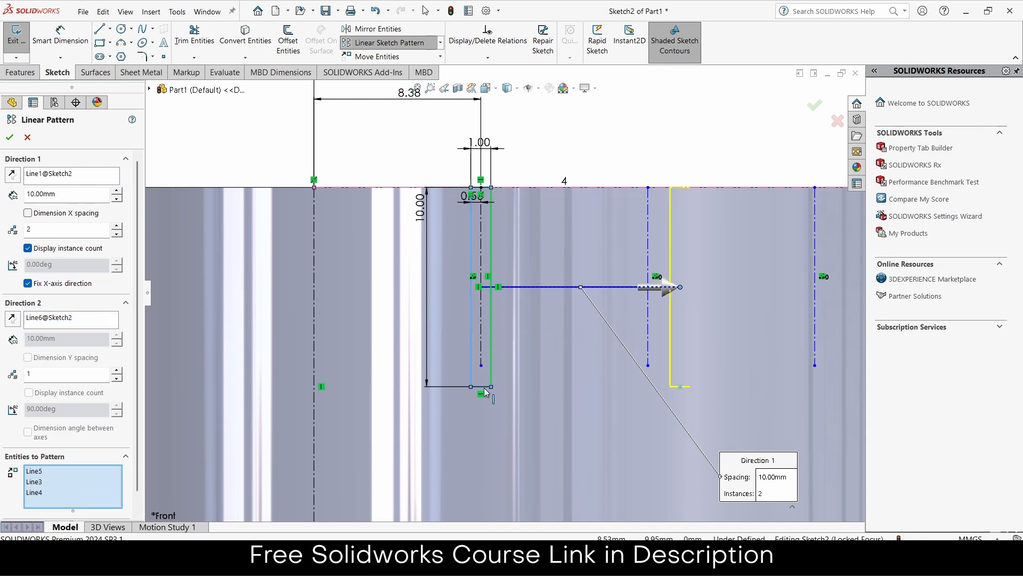
click(486, 387)
scroll(489, 311, down, 3)
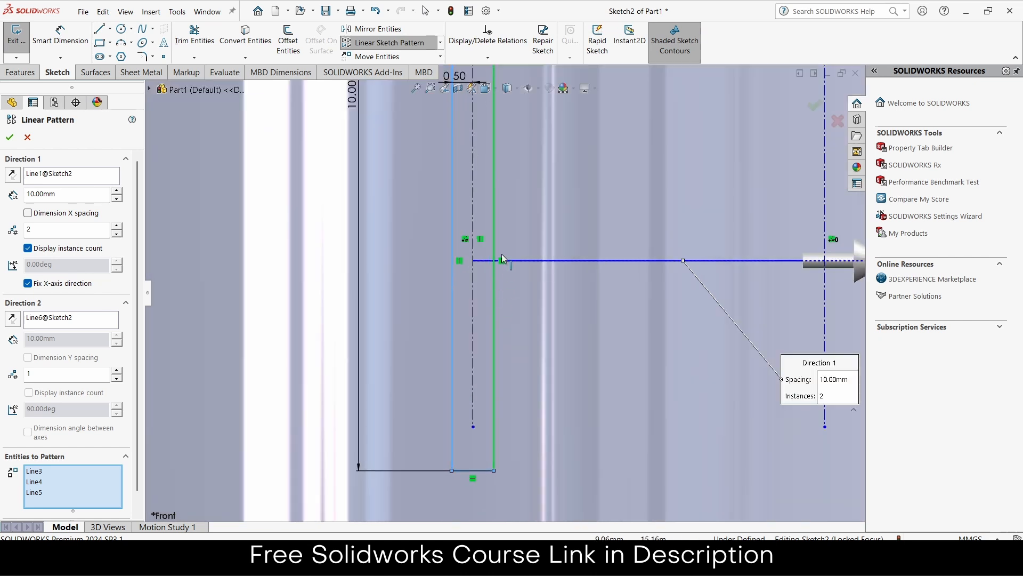
click(9, 137)
Set up a linear sketch pattern of the rectangle's four edges along the horizontal centerline
scroll(506, 208, up, 4)
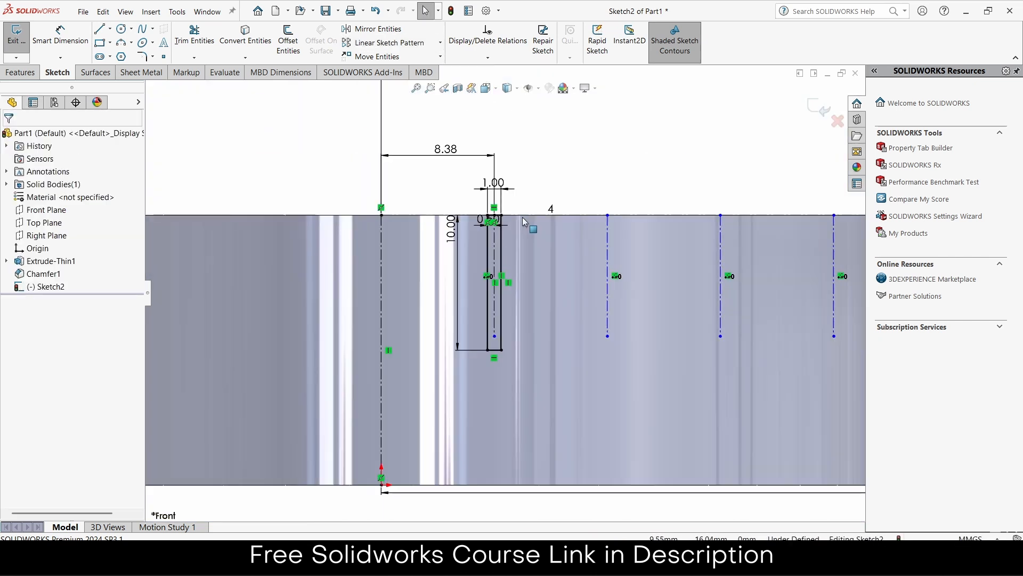
click(384, 43)
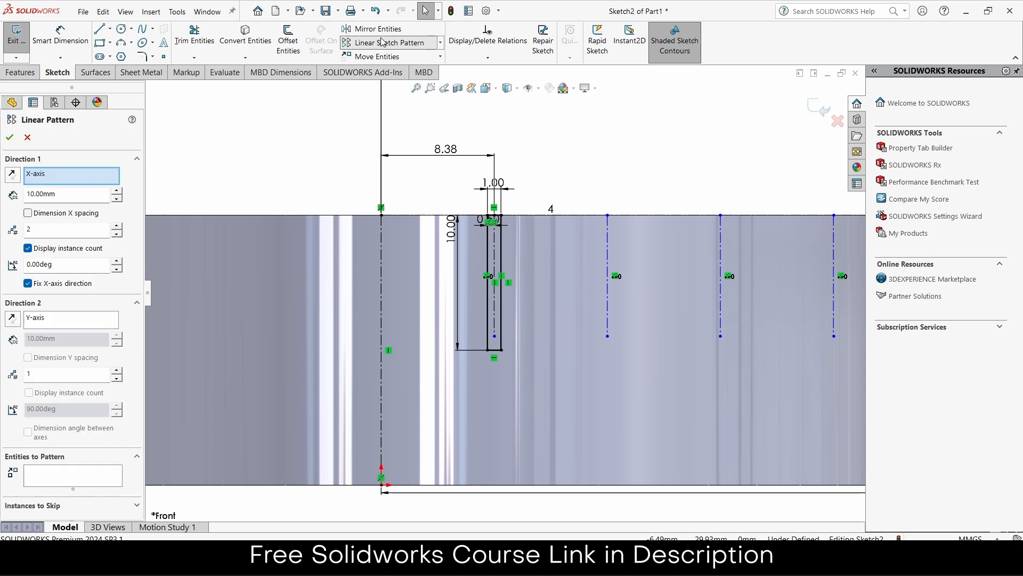
click(403, 216)
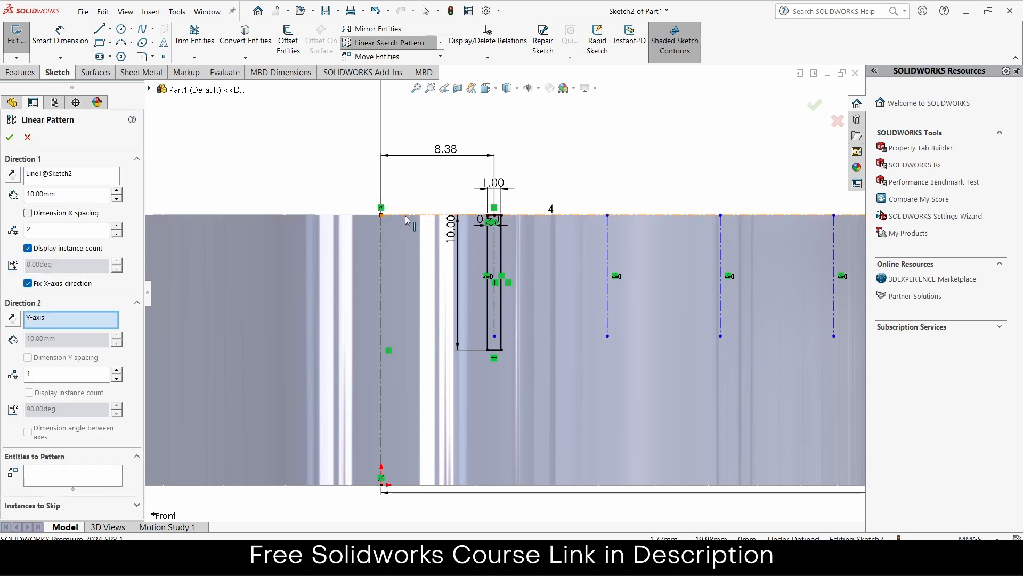
click(105, 482)
scroll(529, 277, down, 5)
click(422, 299)
click(457, 297)
click(445, 473)
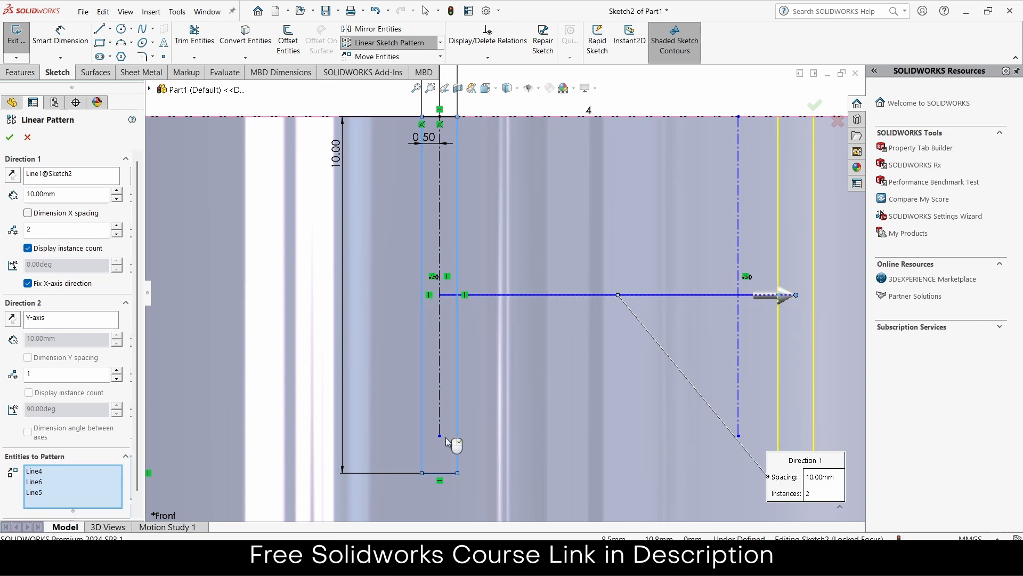
scroll(462, 324, down, 5)
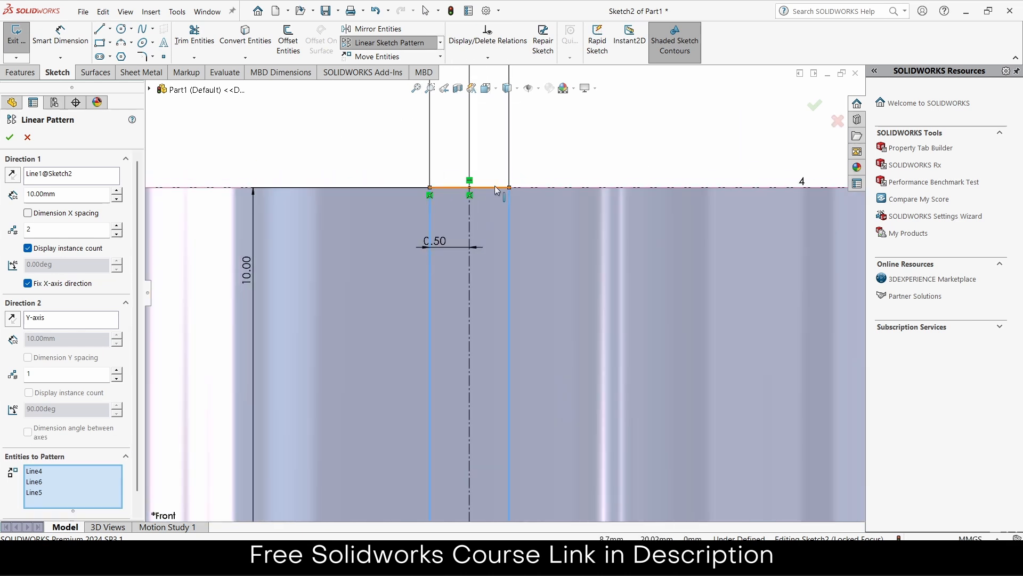
click(495, 185)
Pattern the narrow rectangle along the horizontal centerline with 8.38 mm spacing and 4 instances
scroll(599, 267, up, 5)
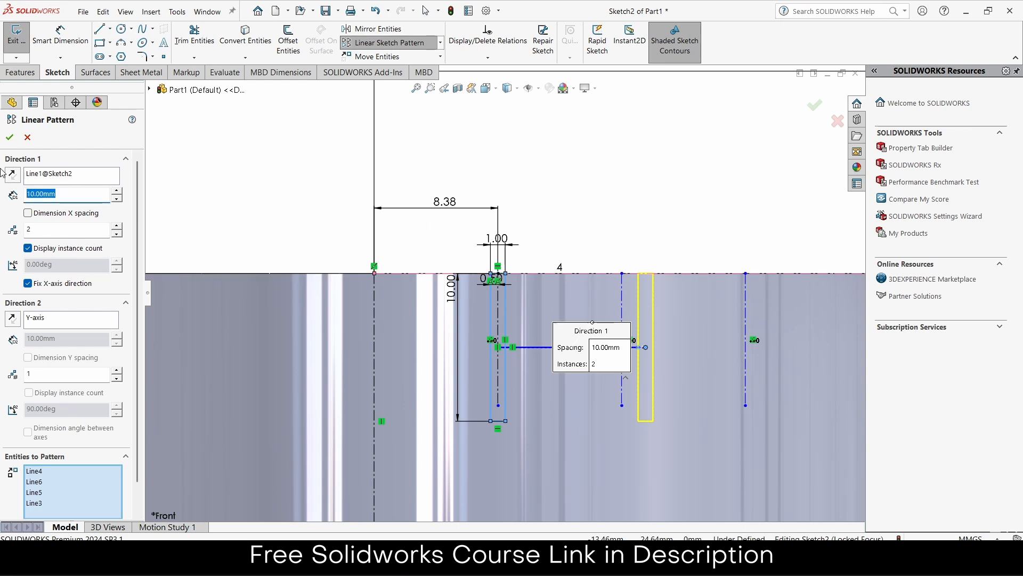
text(8.38)
key(Return)
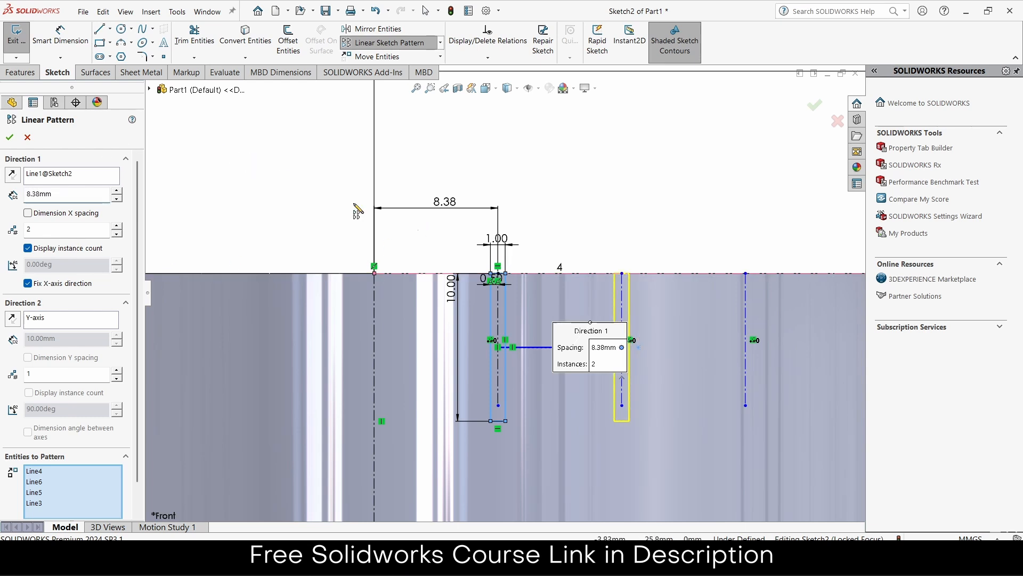
scroll(427, 233, up, 3)
click(116, 227)
click(116, 227)
click(116, 227)
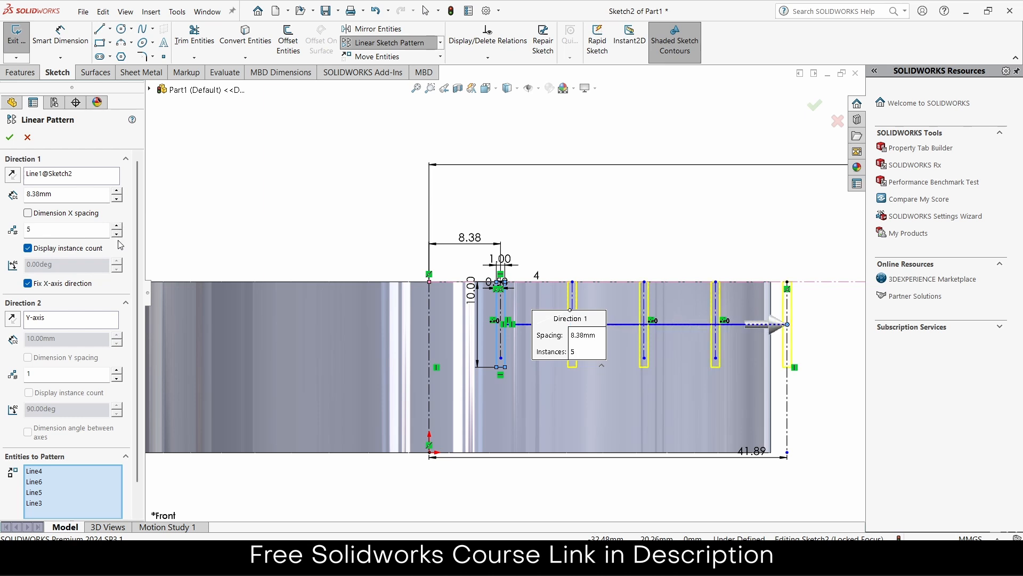
click(116, 234)
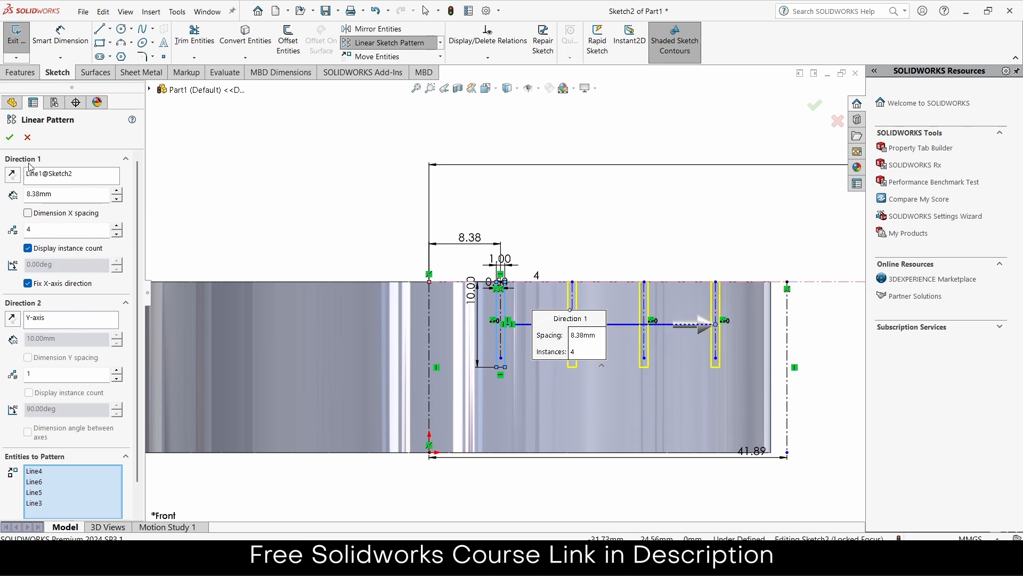
click(9, 139)
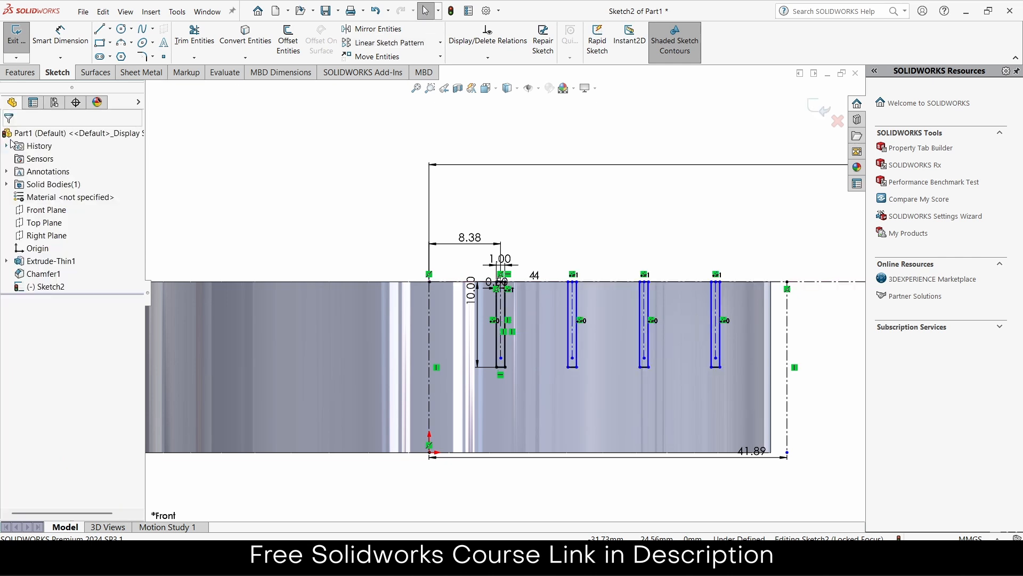
Exit the sketch and wrap it onto the ring's outer cylindrical face as a deboss 0.2 mm deep
click(17, 75)
click(817, 105)
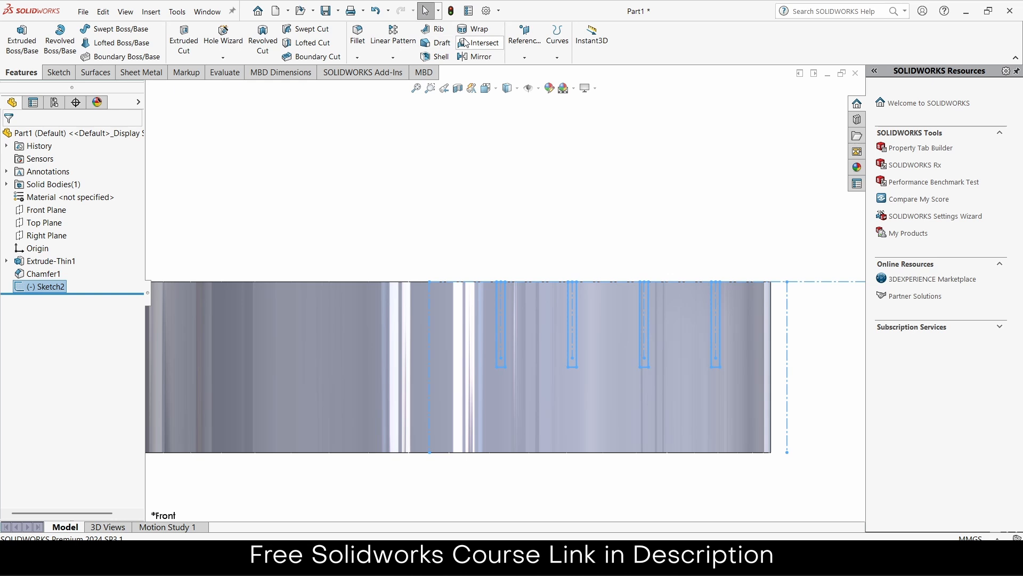
click(474, 29)
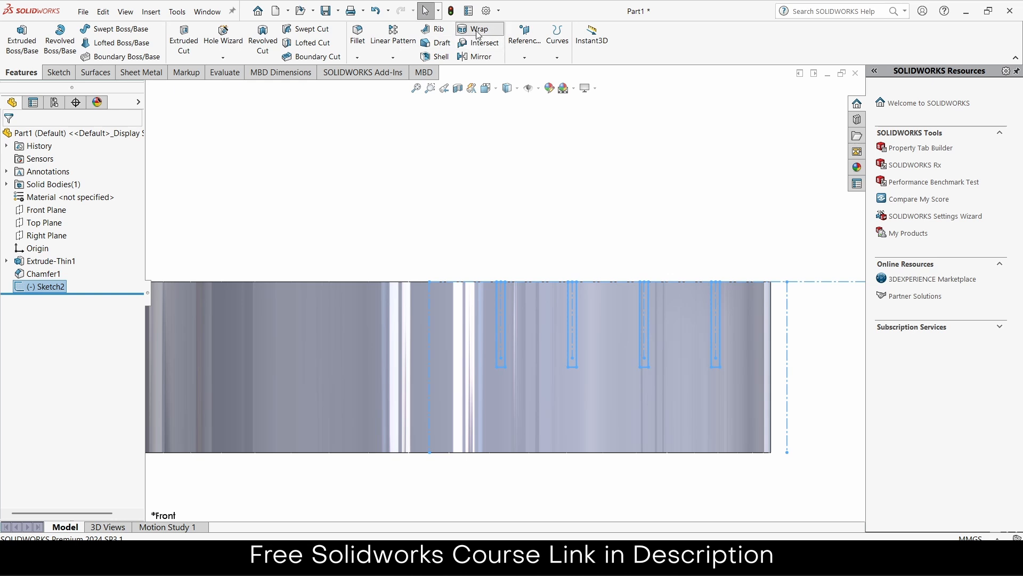
click(370, 329)
middle_drag(435, 192, 445, 224)
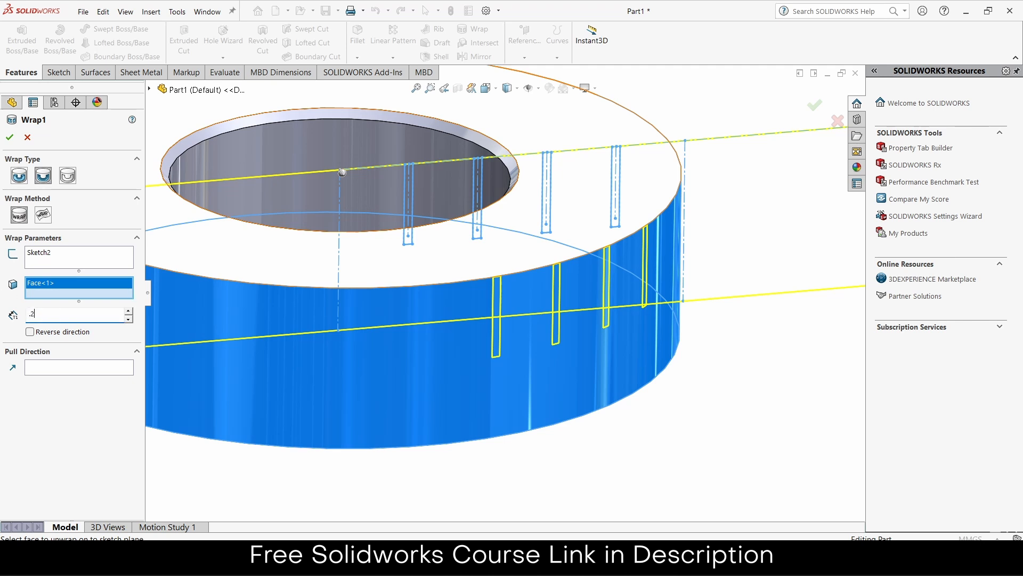
click(9, 137)
middle_drag(629, 229, 629, 187)
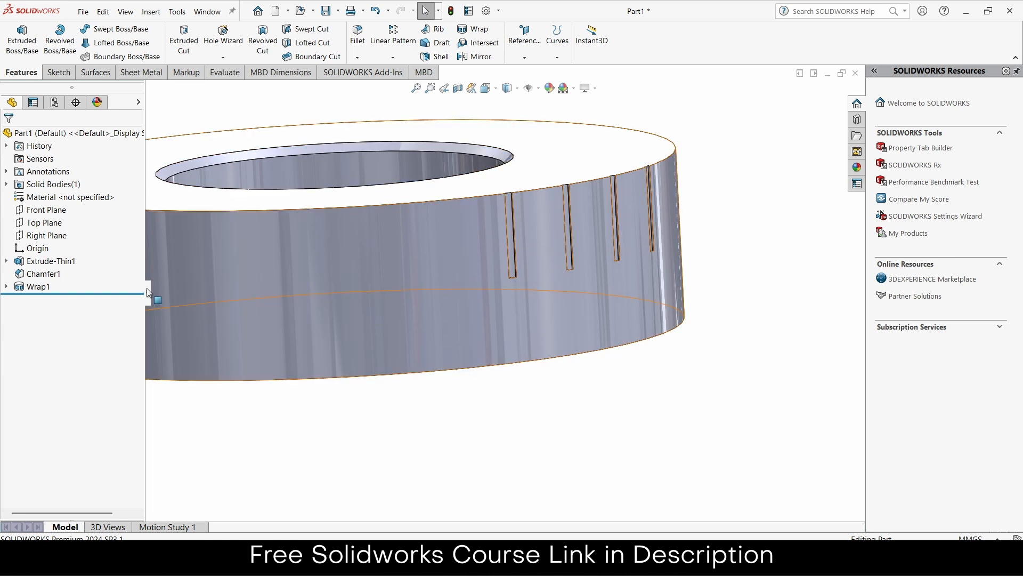
Sketch a corner rectangle about 2.8 mm wide and 15.8 mm tall on the Front Plane, hanging from the ring's top edge above the origin
click(46, 209)
click(51, 197)
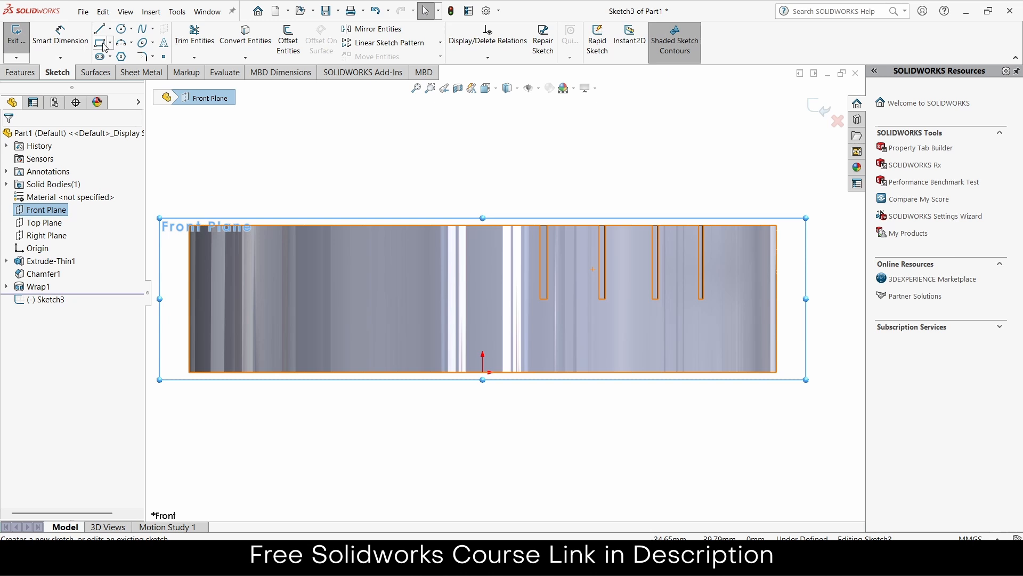
click(102, 44)
mouse_move(475, 225)
mouse_down()
mouse_move(494, 270)
mouse_move(496, 341)
mouse_up()
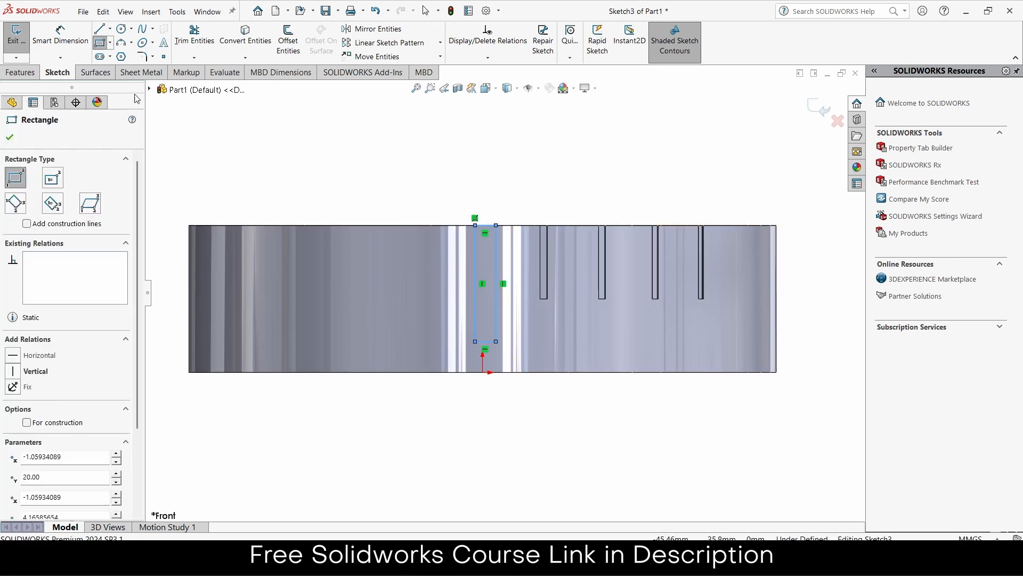
Dimension the rectangle's left edge 0.5 mm from the origin
click(61, 36)
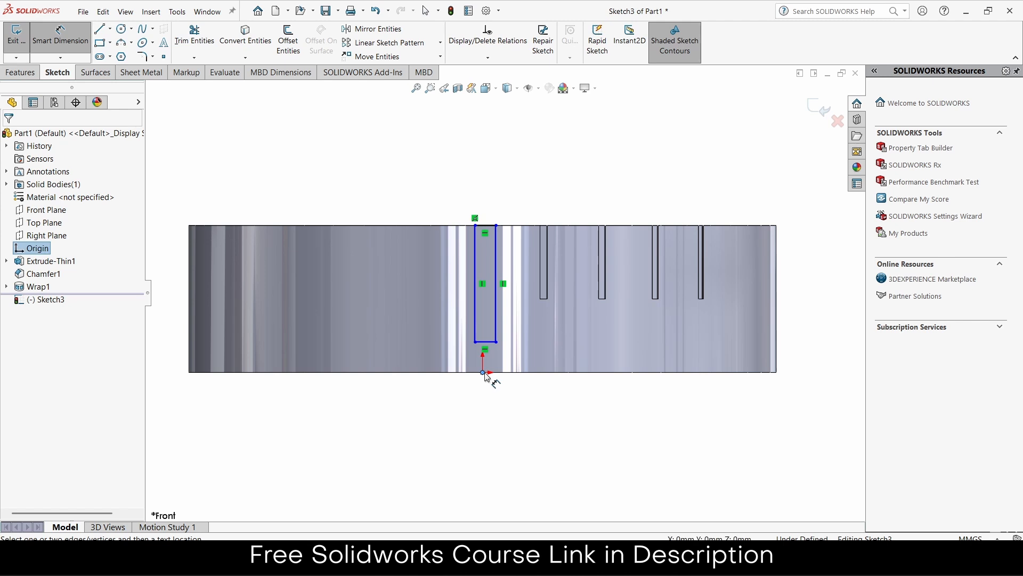
click(474, 331)
click(482, 400)
text(1)
key(Return)
double_click(483, 396)
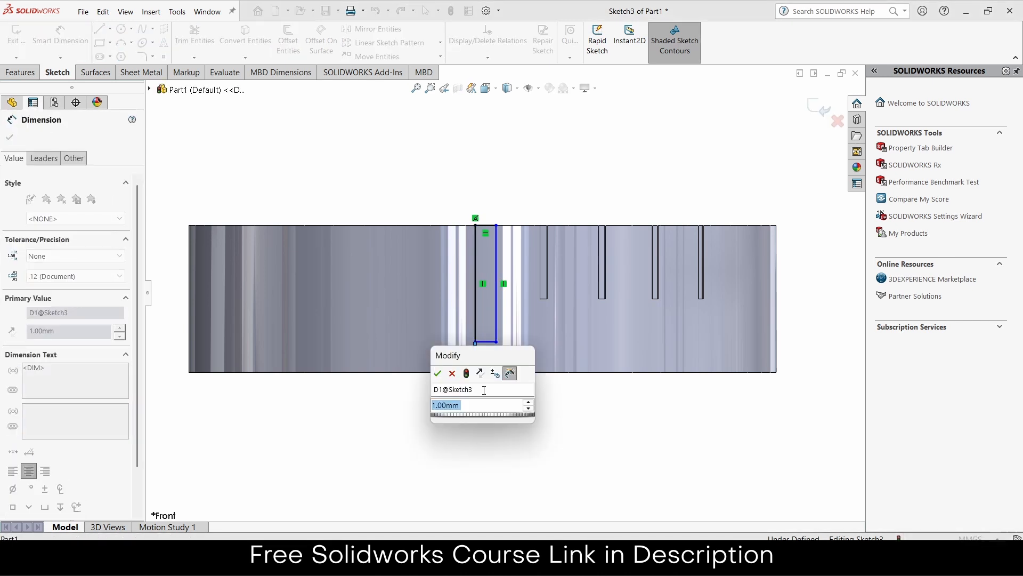
text(0.5)
key(Return)
Dimension the rectangle 1 mm wide and 15 mm long
click(487, 226)
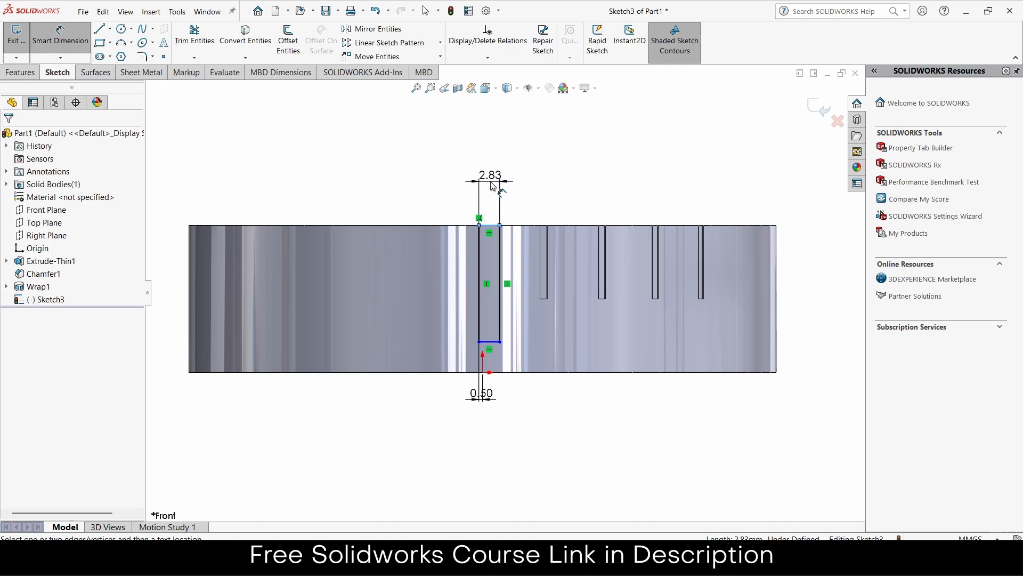
click(491, 181)
text(1)
key(Return)
click(470, 265)
click(457, 265)
text(15)
key(Return)
click(10, 137)
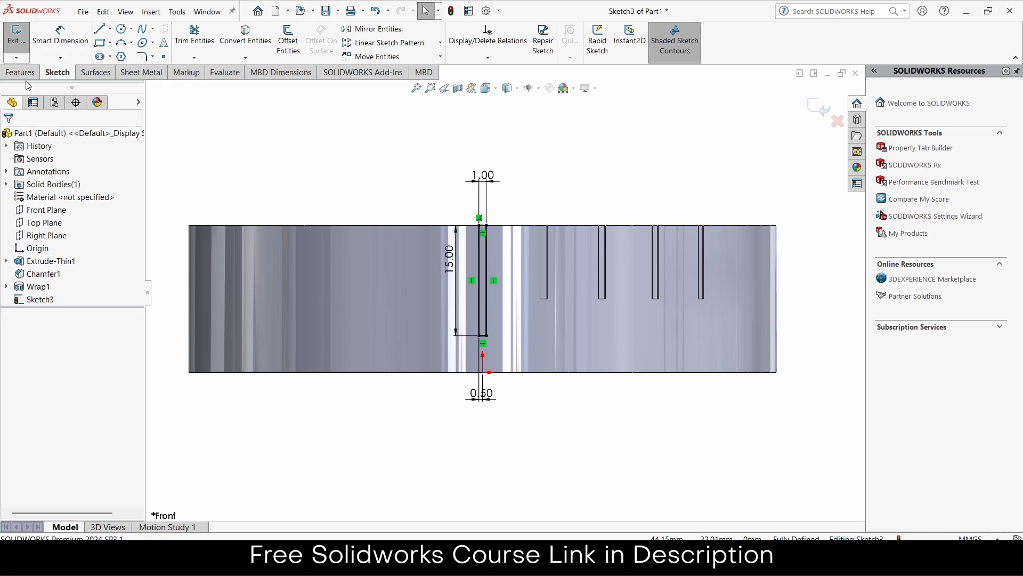
Set up a blind 10 mm extruded cut of the rectangle in the reversed direction, starting from a 40 mm offset
click(30, 74)
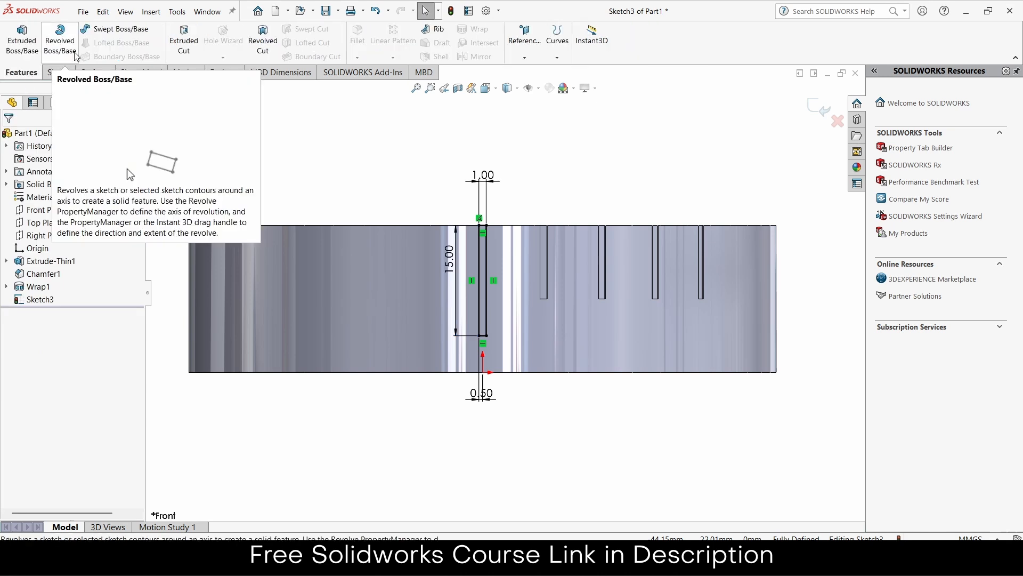
click(184, 40)
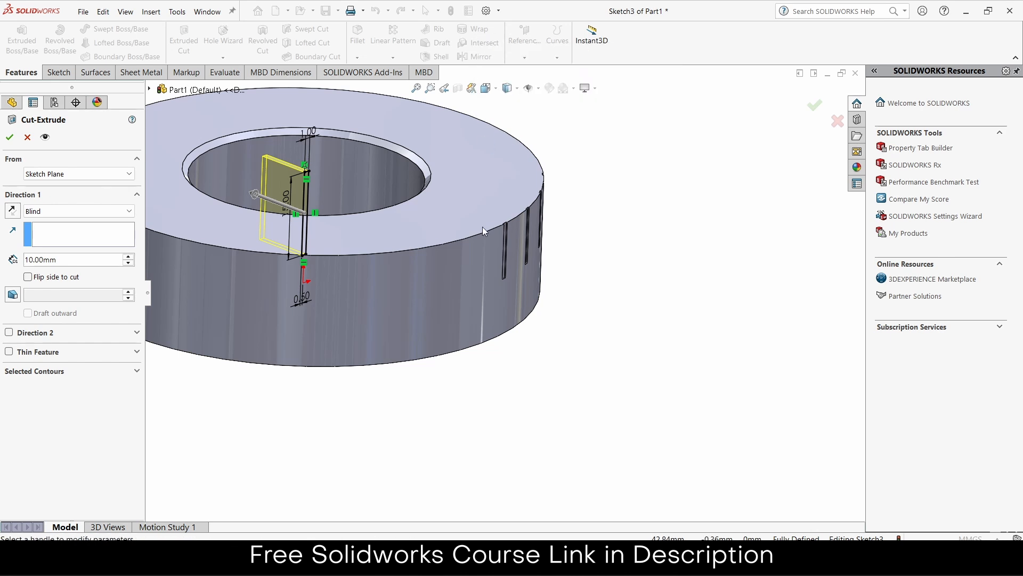
click(91, 209)
click(91, 208)
click(12, 210)
click(85, 174)
click(80, 213)
click(128, 192)
click(128, 192)
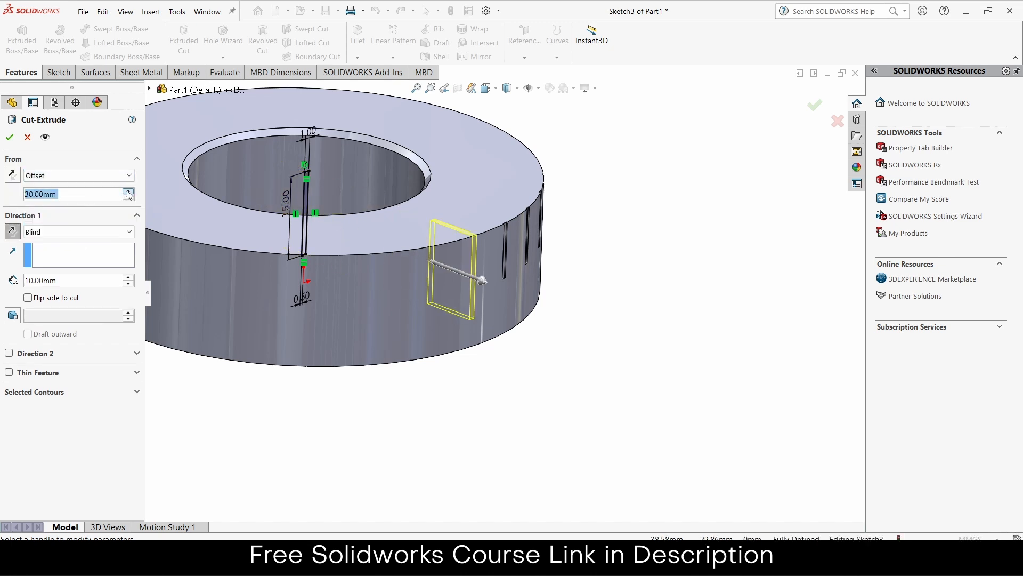
click(129, 192)
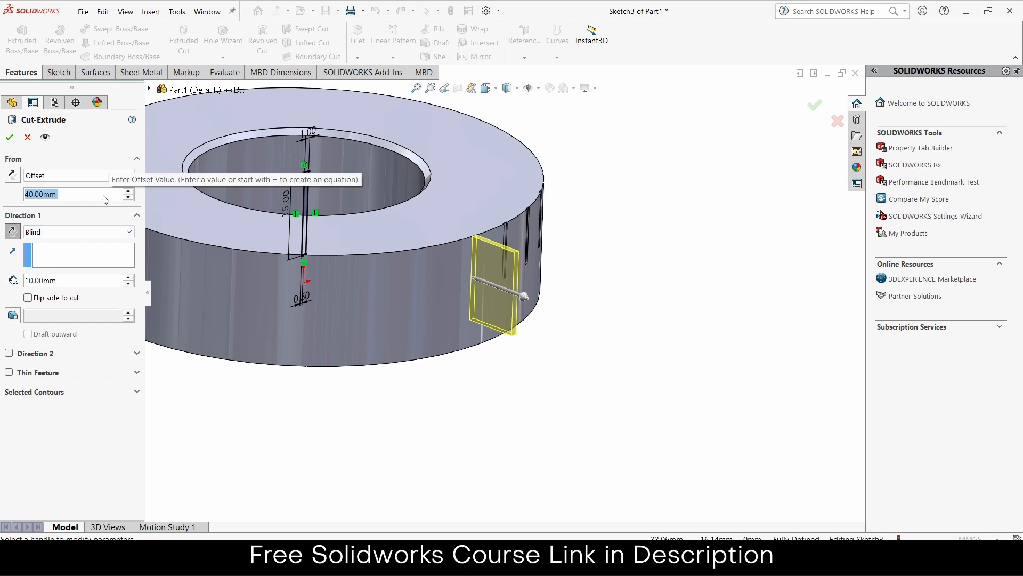
Try a 38 mm start offset for the cut, then set it to 39.9 mm and create the cut
text(38)
key(Return)
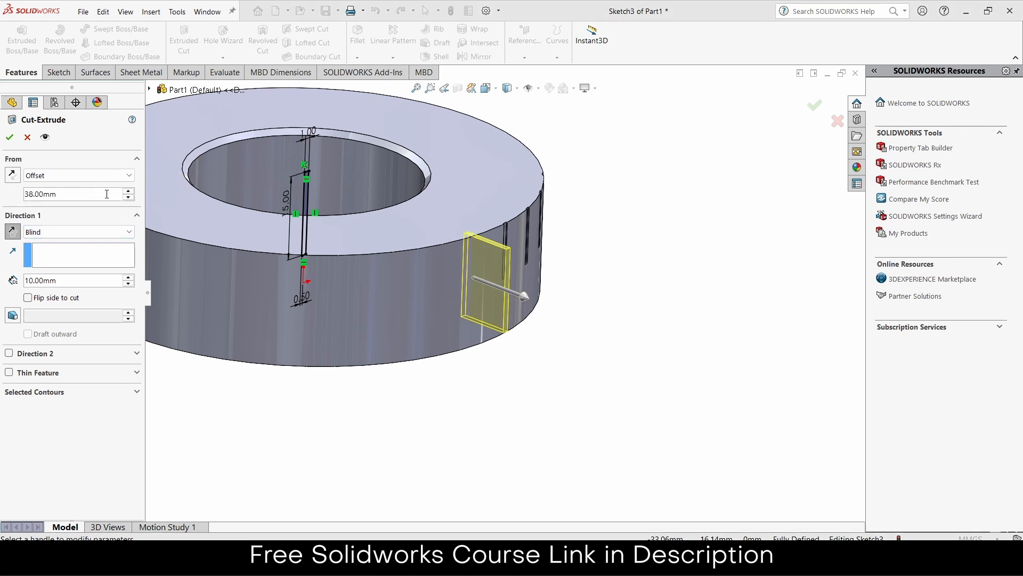
click(895, 62)
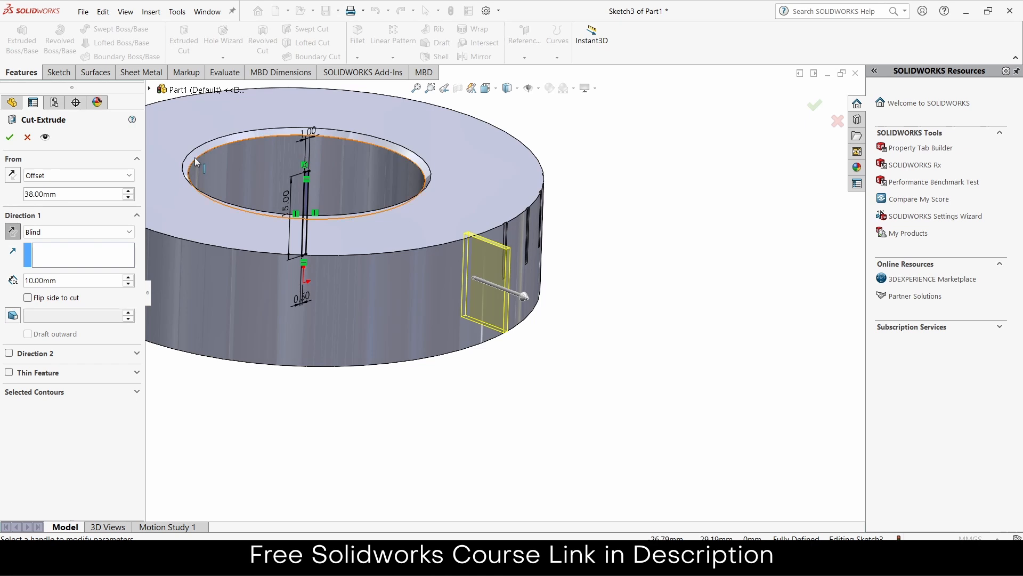
double_click(94, 193)
text(39)
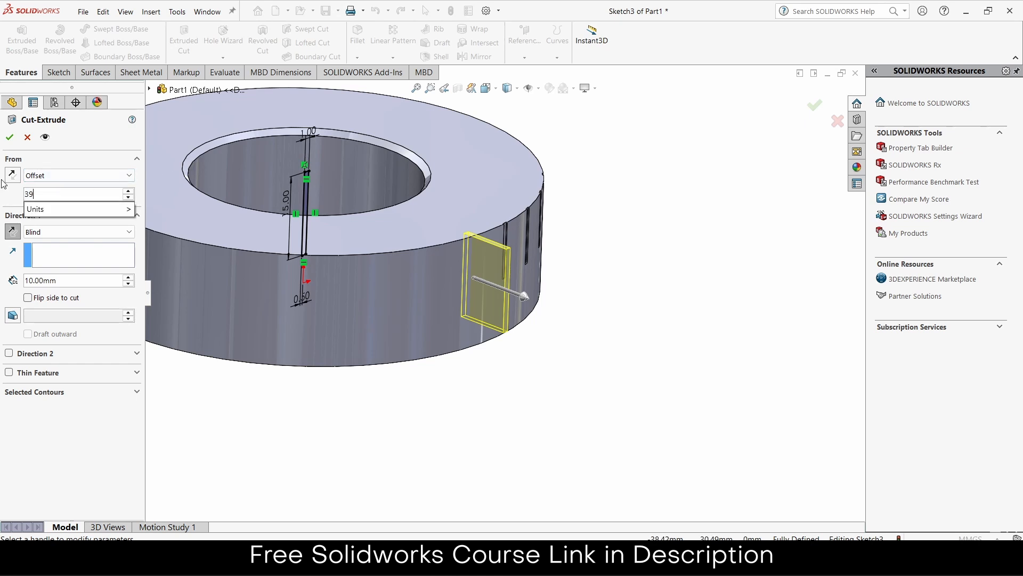
text(.9)
key(Return)
mouse_move(224, 268)
middle_down()
mouse_move(279, 313)
mouse_move(271, 350)
mouse_move(242, 267)
mouse_move(229, 266)
middle_up()
click(9, 137)
Circular-pattern the long mark cut around the ring's inner cylindrical face with 6 equally spaced instances over 360 degrees
middle_drag(573, 213, 248, 229)
scroll(249, 230, down, 3)
middle_drag(318, 231, 333, 247)
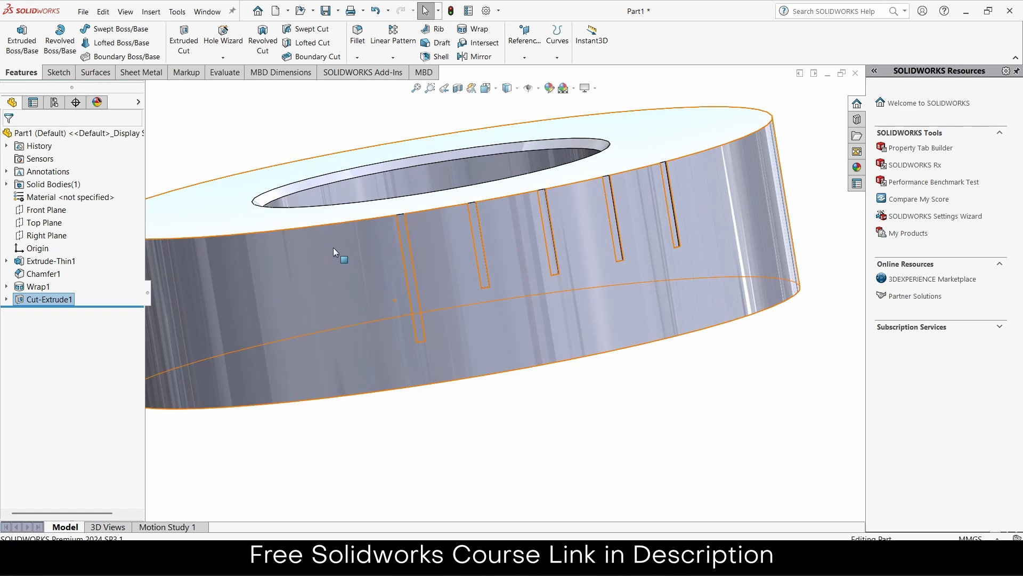
scroll(517, 255, up, 5)
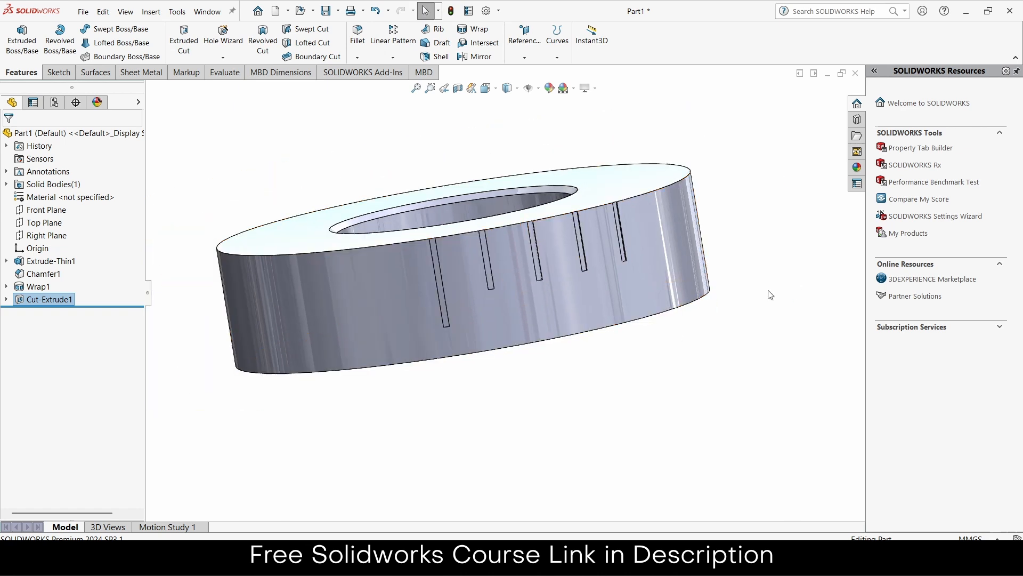
middle_drag(397, 166, 407, 185)
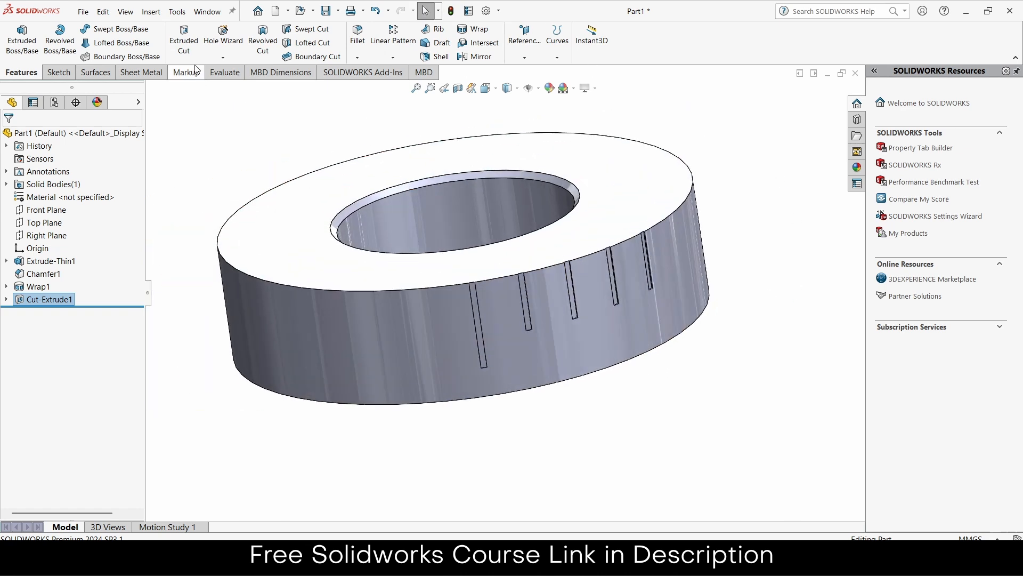
click(399, 57)
click(403, 87)
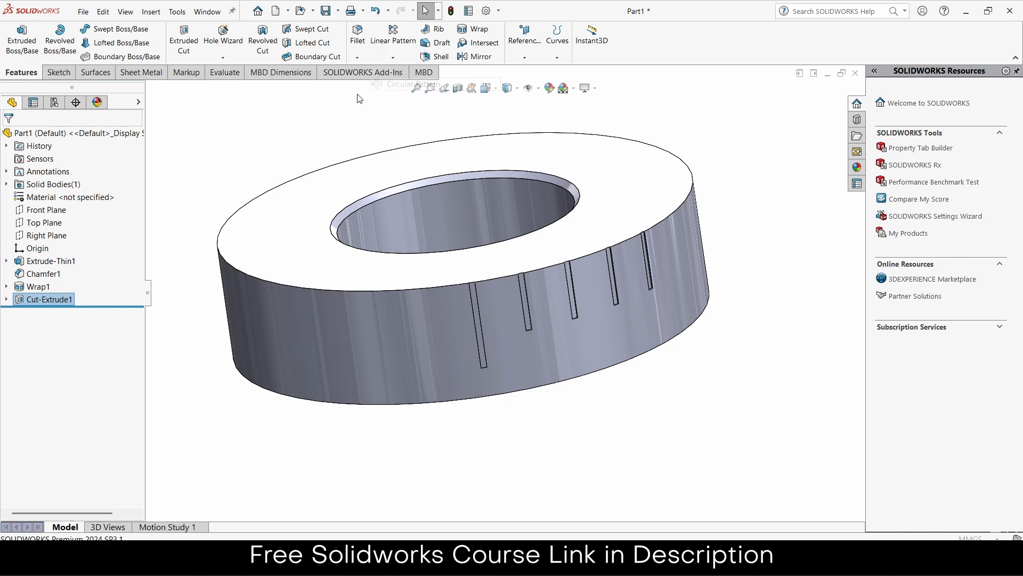
click(367, 209)
middle_drag(398, 210, 390, 379)
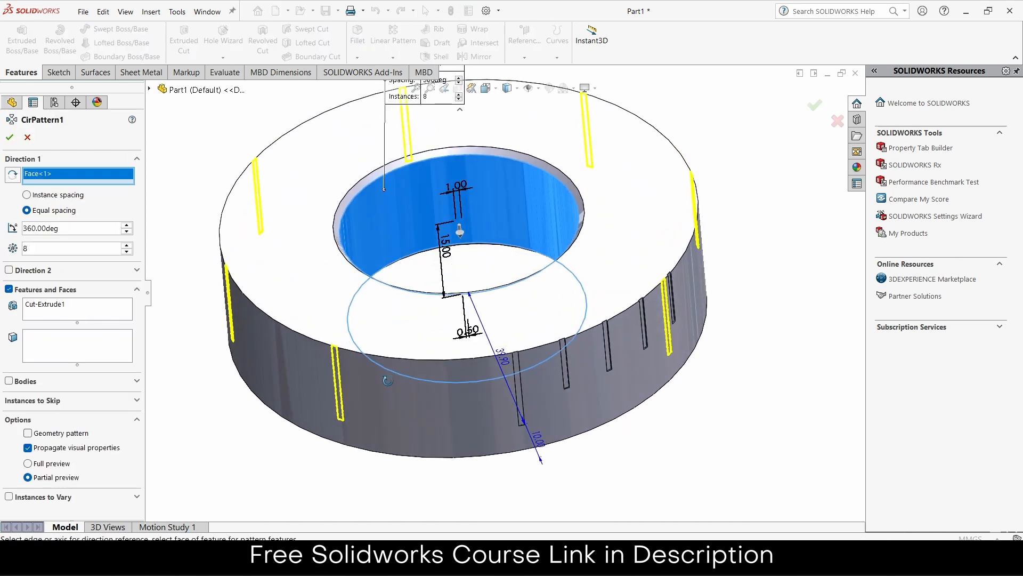
click(130, 253)
click(130, 252)
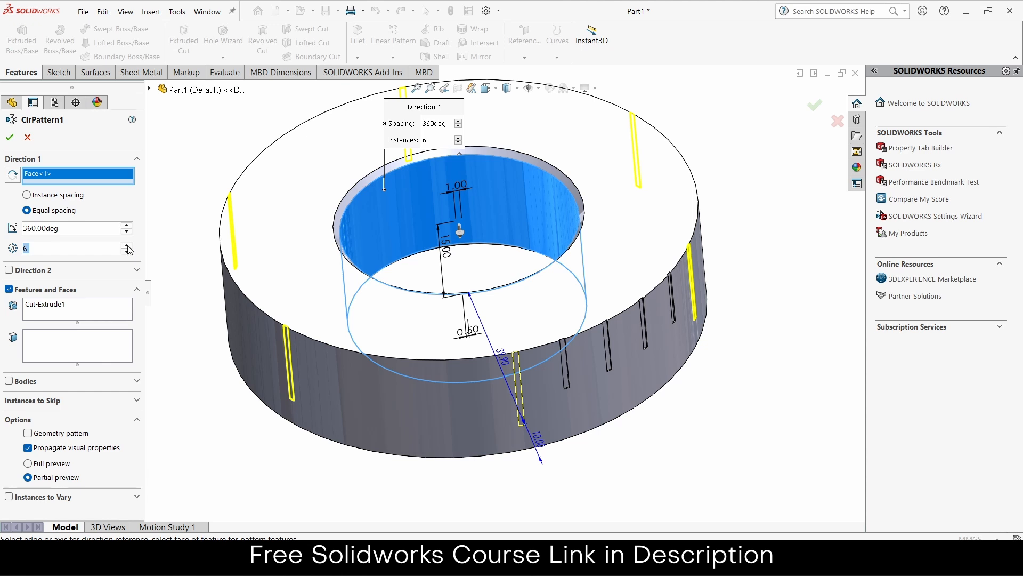
click(9, 137)
Circular-pattern the wrapped short marks around the ring's inner cylindrical face with 6 equally spaced instances over 360 degrees
middle_drag(580, 325, 392, 290)
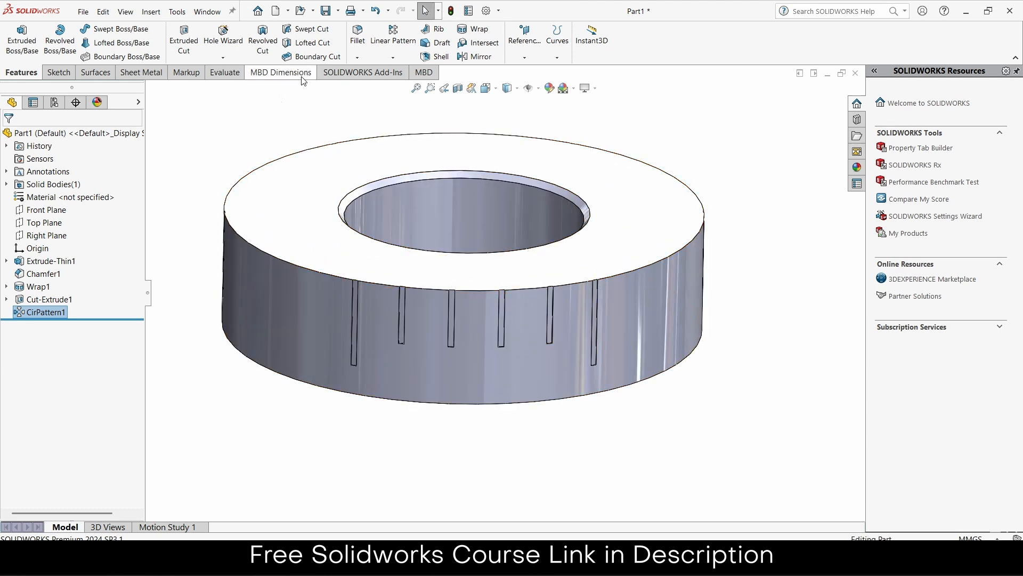
click(393, 57)
click(394, 89)
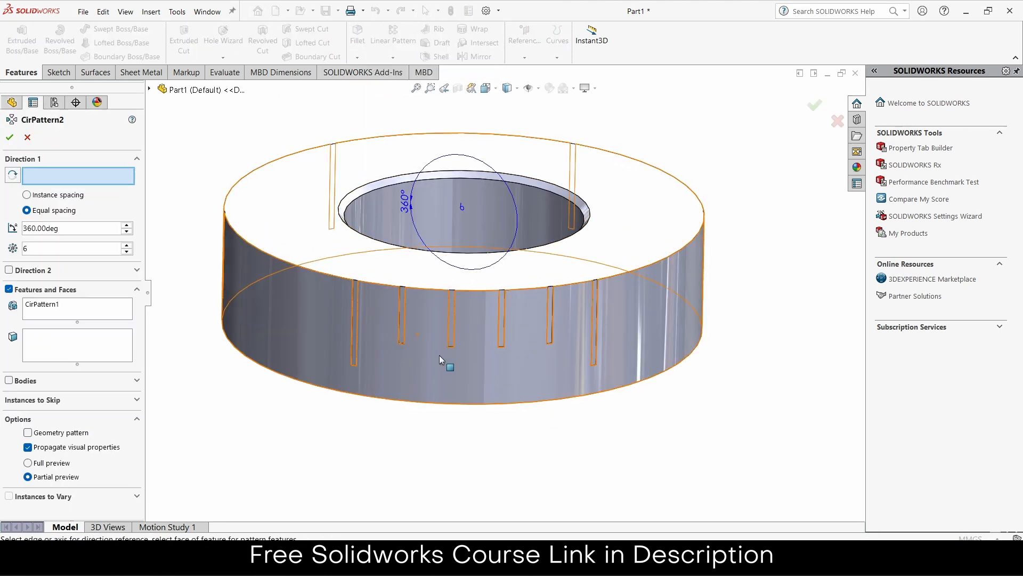
click(380, 208)
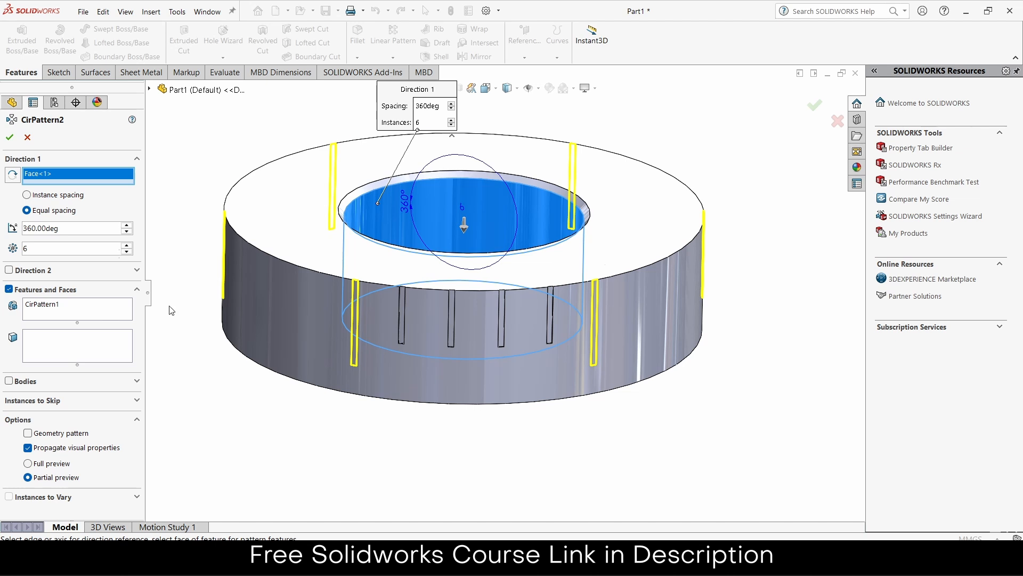
scroll(412, 331, down, 5)
right_click(69, 306)
click(88, 314)
scroll(389, 283, down, 3)
click(471, 258)
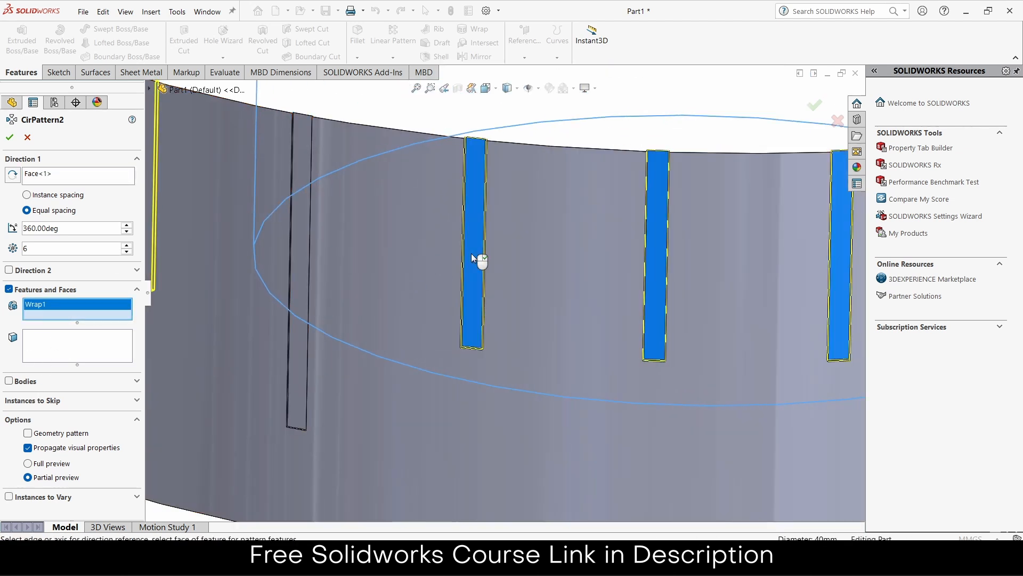
scroll(471, 258, up, 6)
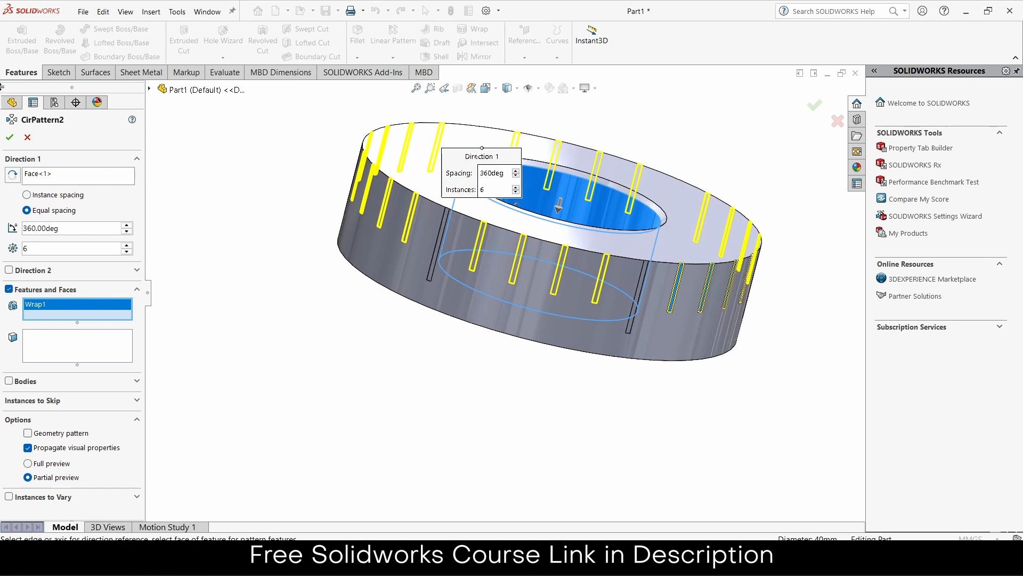
click(9, 137)
Open the Low Gloss plastics in the appearance library and find the black low gloss plastic
middle_drag(299, 213, 221, 208)
scroll(551, 343, down, 5)
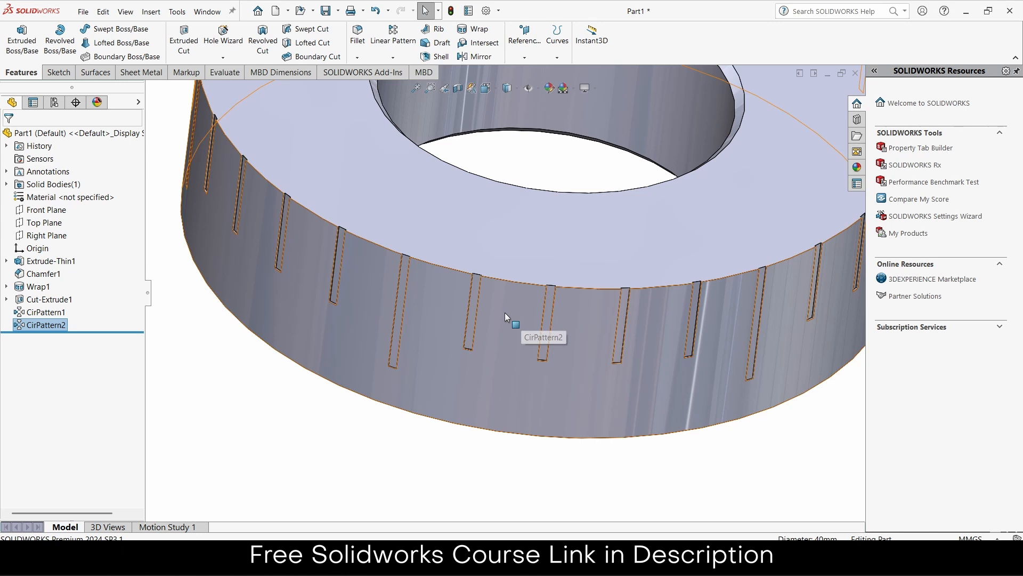
click(857, 167)
click(884, 113)
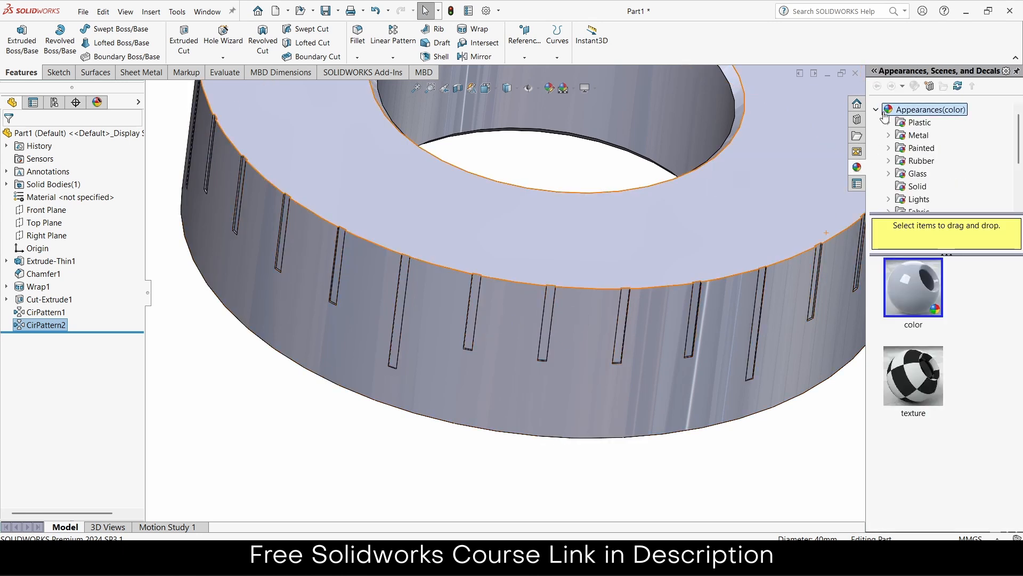
double_click(917, 122)
click(939, 123)
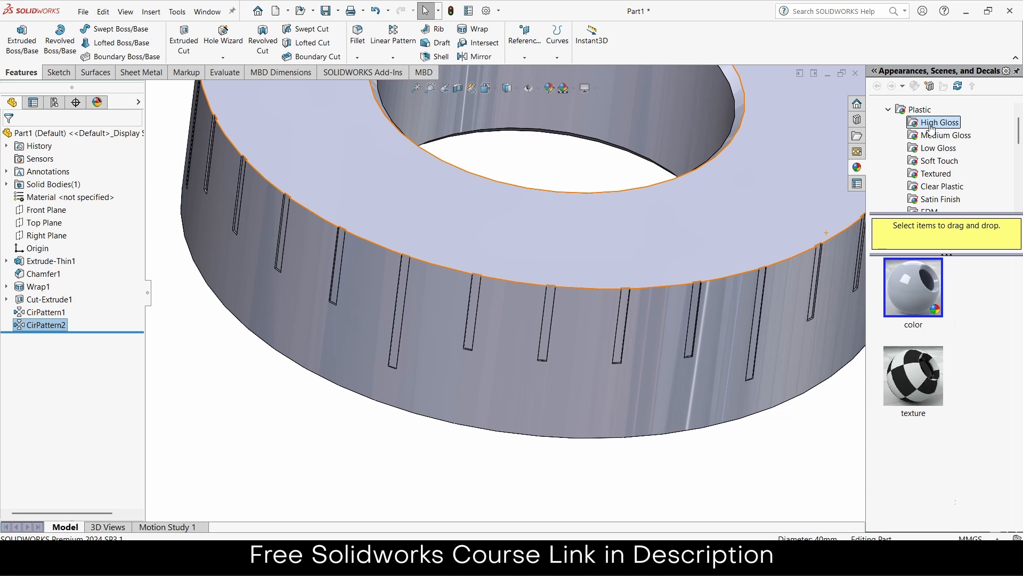
scroll(983, 379, down, 5)
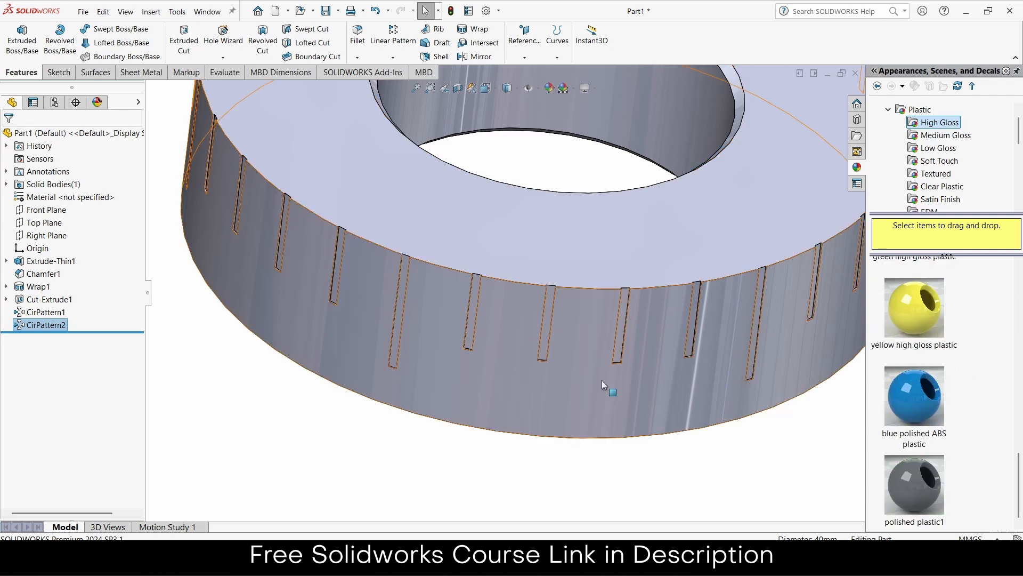
click(938, 149)
scroll(962, 368, down, 3)
scroll(961, 367, down, 3)
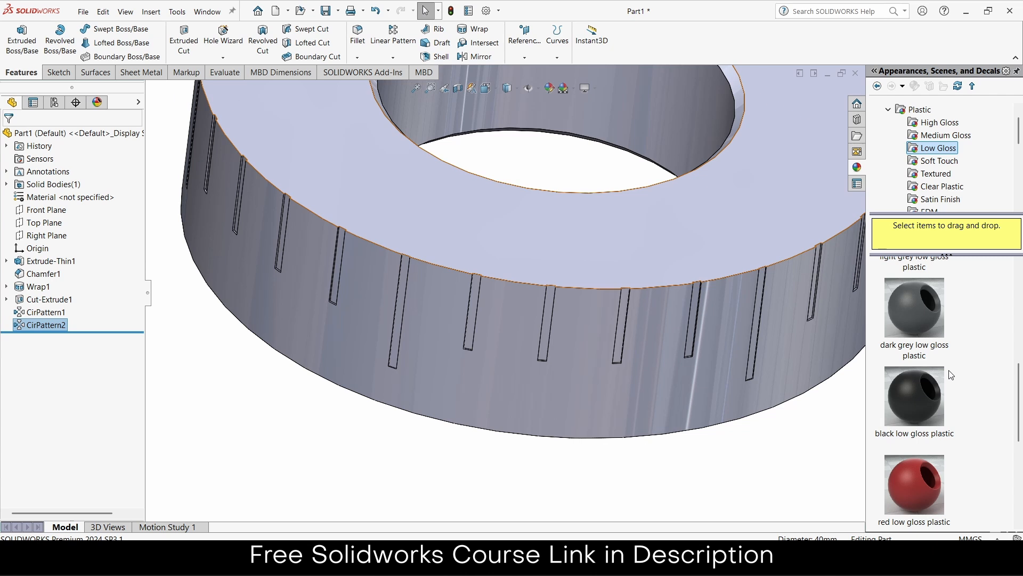
Apply the black low gloss plastic appearance to the circular pattern features of both the long marks and the short marks
scroll(507, 317, down, 6)
scroll(320, 234, down, 2)
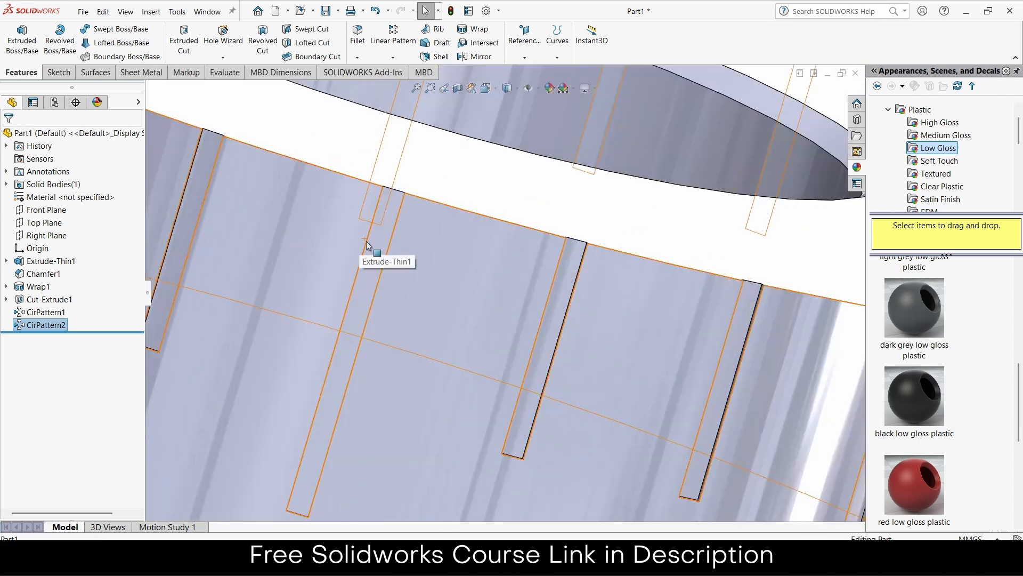
drag(912, 401, 375, 260)
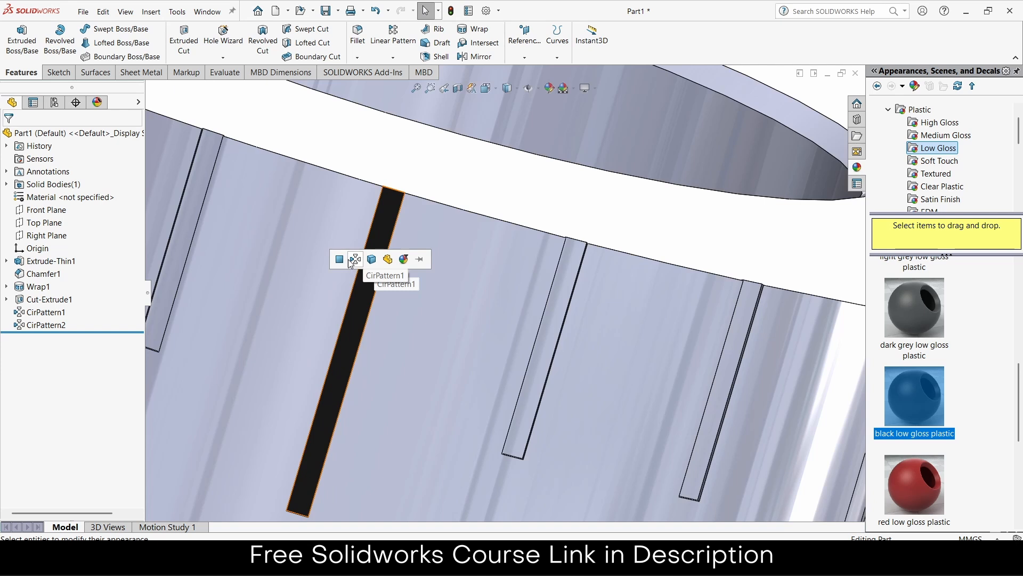
click(354, 260)
drag(907, 394, 568, 268)
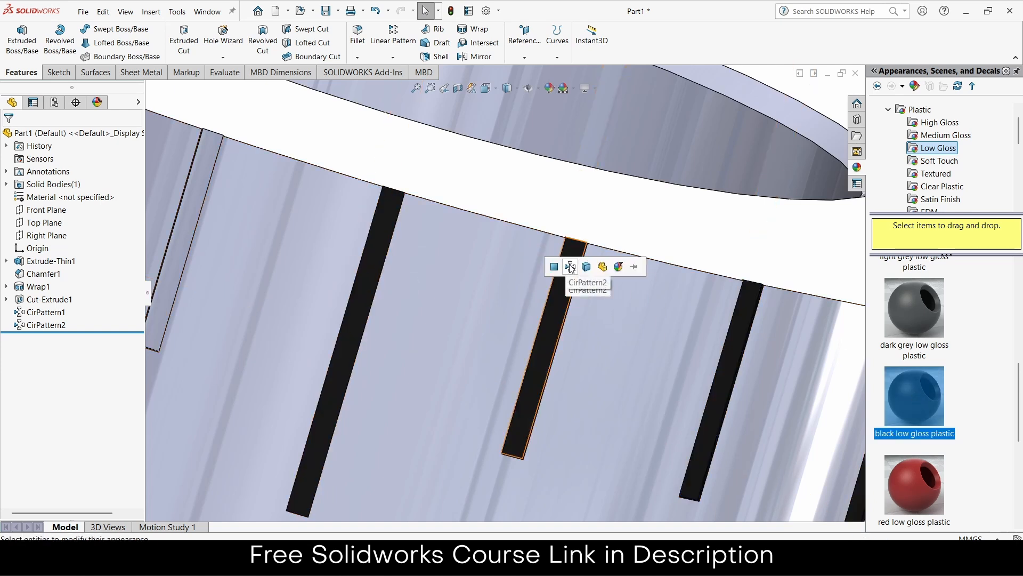
click(570, 268)
Apply the black low gloss plastic appearance to the original wrapped short marks feature
scroll(593, 325, up, 7)
middle_drag(520, 356, 535, 386)
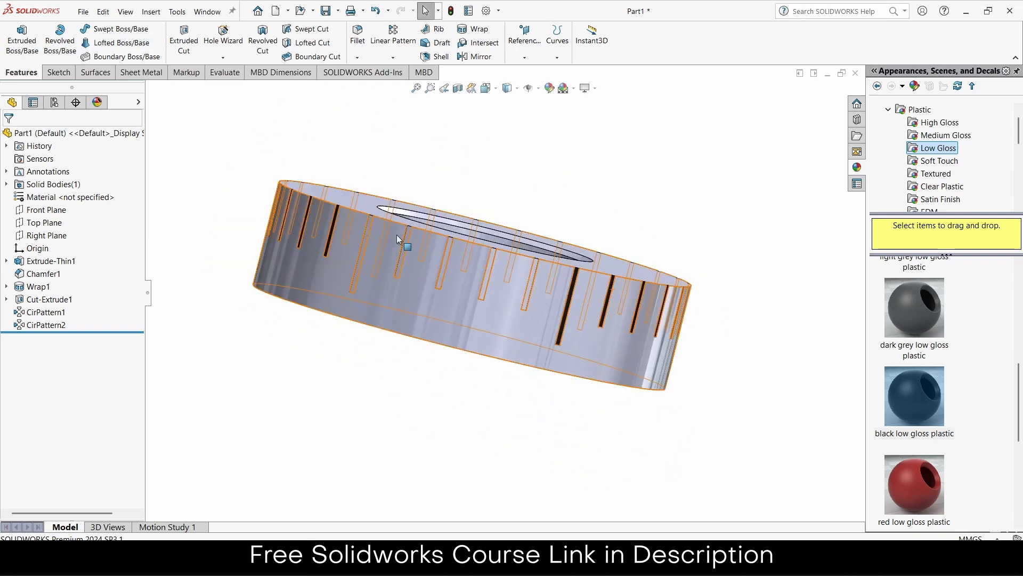
scroll(400, 239, down, 2)
scroll(481, 282, down, 3)
scroll(458, 269, down, 1)
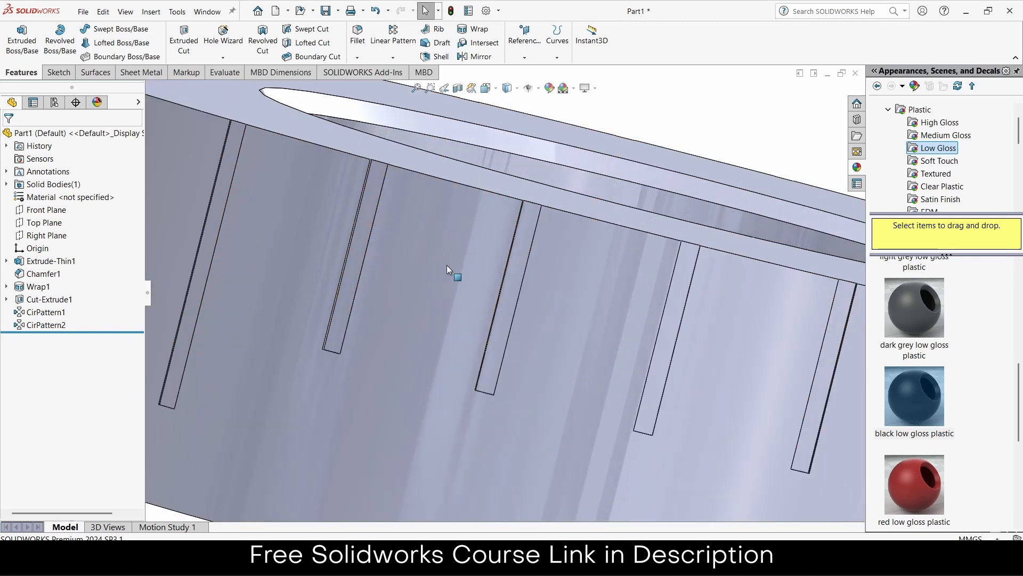
drag(914, 397, 519, 268)
click(518, 266)
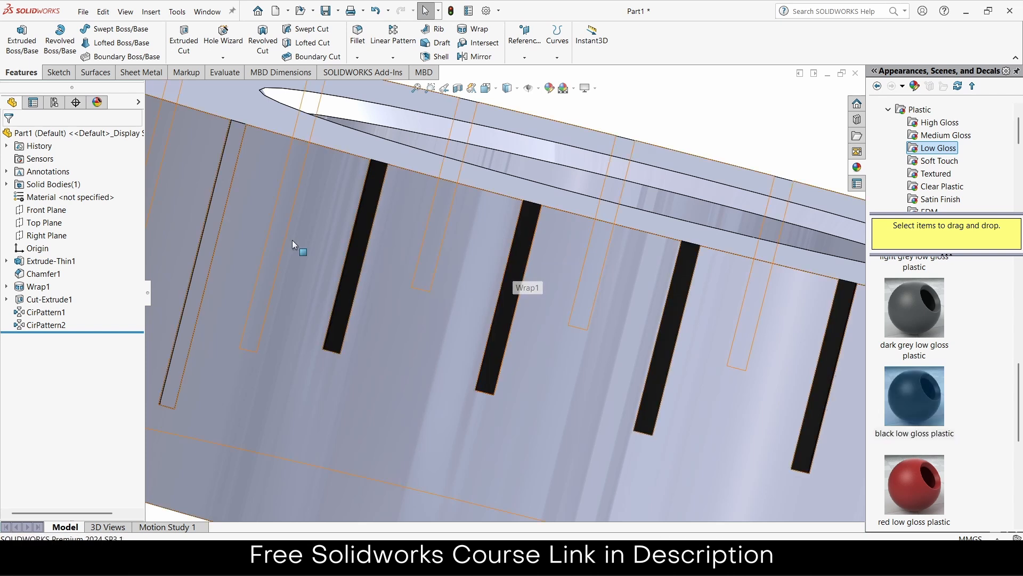
Apply the black low gloss plastic appearance to the original long mark cut feature
scroll(292, 239, up, 2)
scroll(321, 237, down, 2)
drag(914, 397, 380, 217)
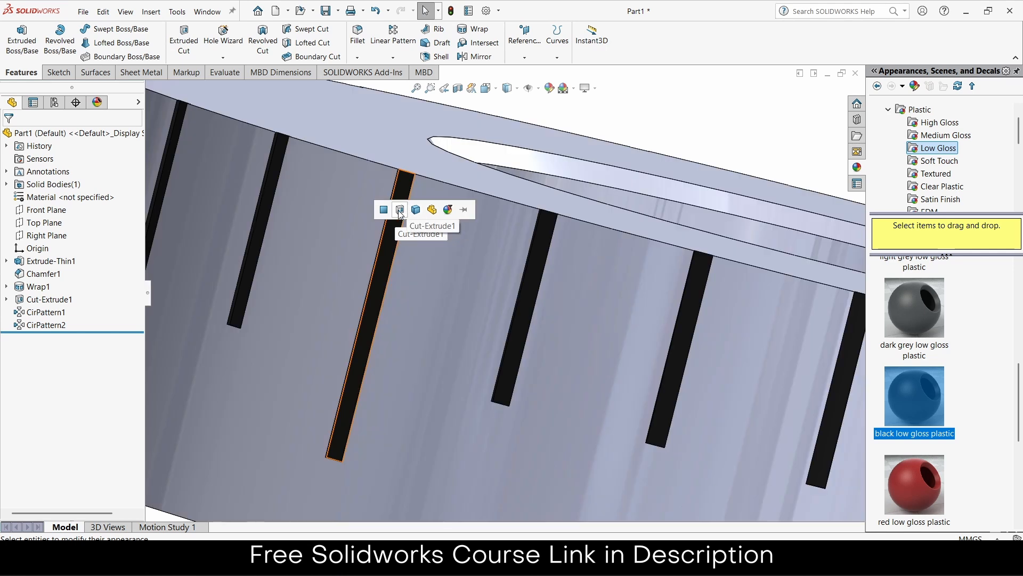
click(401, 211)
scroll(476, 198, up, 5)
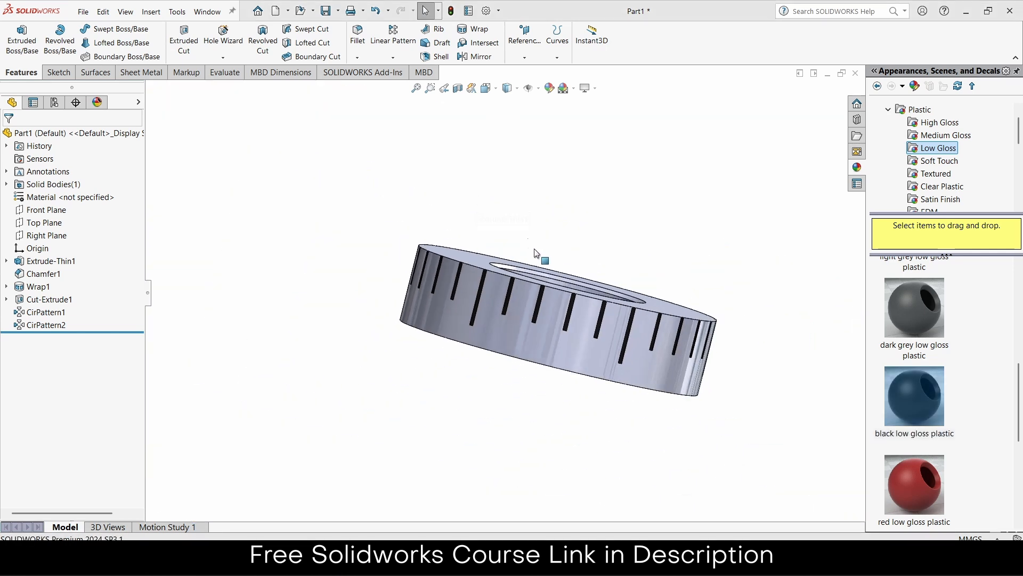
middle_drag(539, 282, 513, 368)
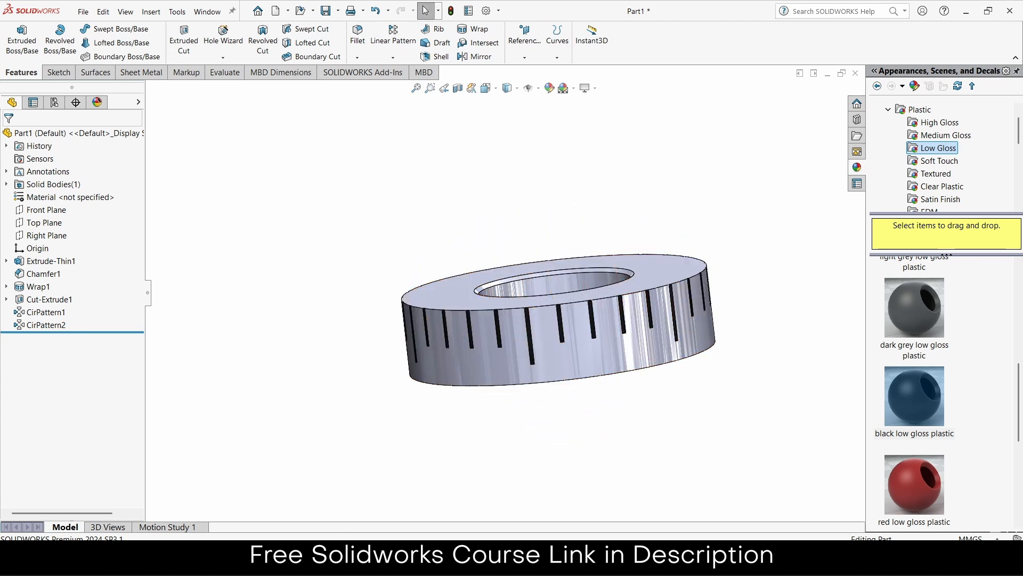
Check the reference photo of the graduated ring in the browser inbox, and minimize the browser window
click(406, 465)
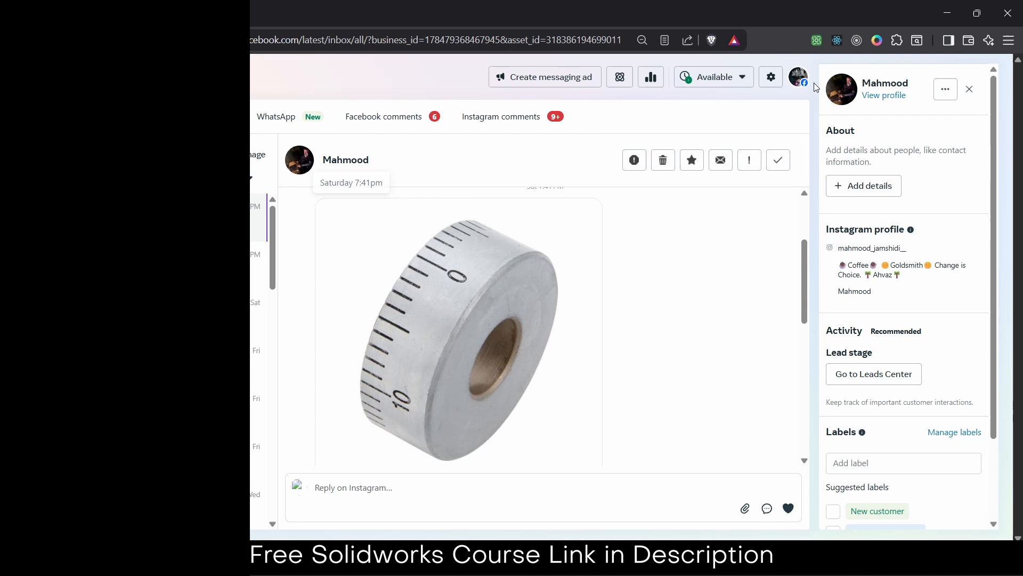
click(947, 15)
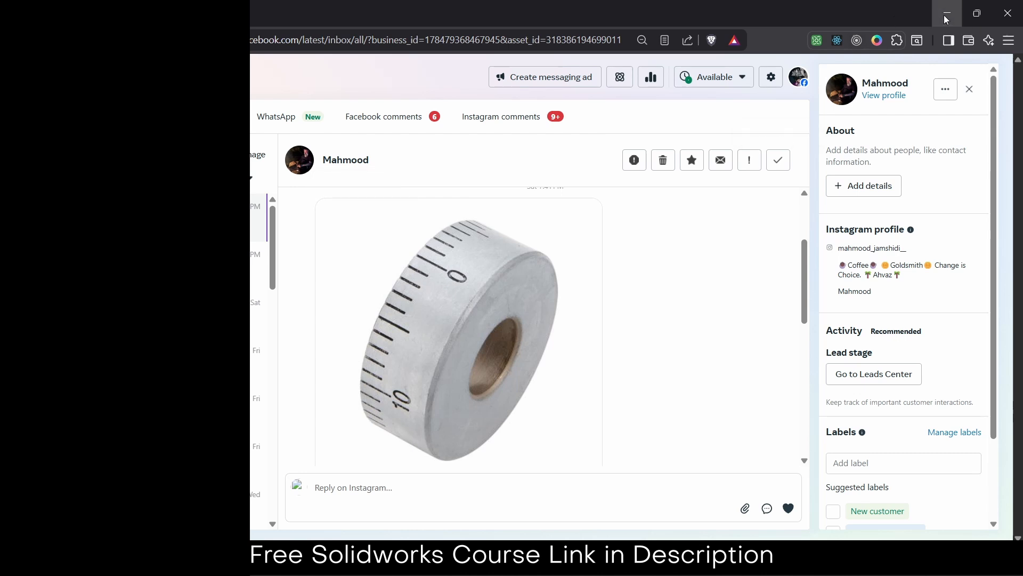